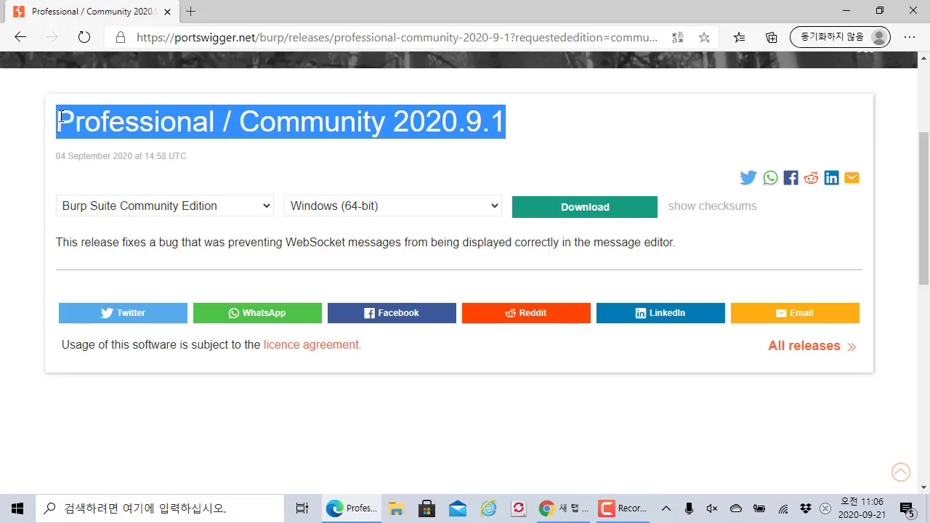
{"action": "left_click", "coordinate": [343, 133]}
{"action": "left_click_drag", "start_coordinate": [505, 129], "coordinate": [259, 122]}
{"action": "left_click", "coordinate": [508, 184]}
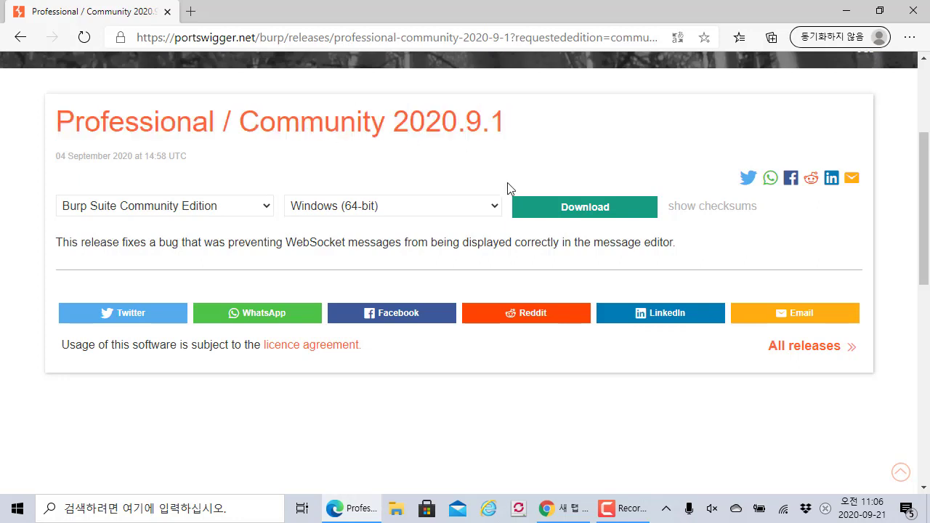
{"action": "left_click_drag", "start_coordinate": [509, 133], "coordinate": [56, 118]}
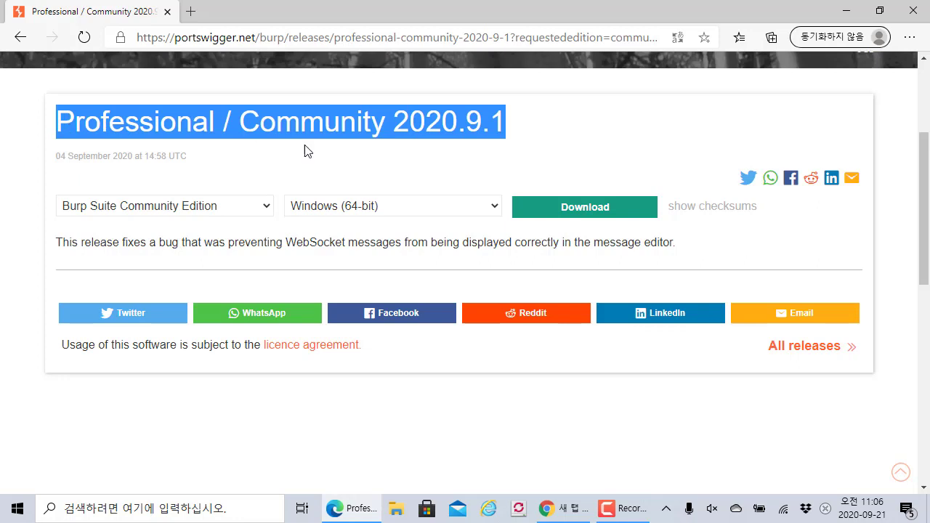
{"action": "left_click", "coordinate": [463, 161]}
Step: Download Burp Suite Community Edition 2020.9.1 for Windows (64-bit) and run the downloaded installer
{"action": "left_click", "coordinate": [591, 211]}
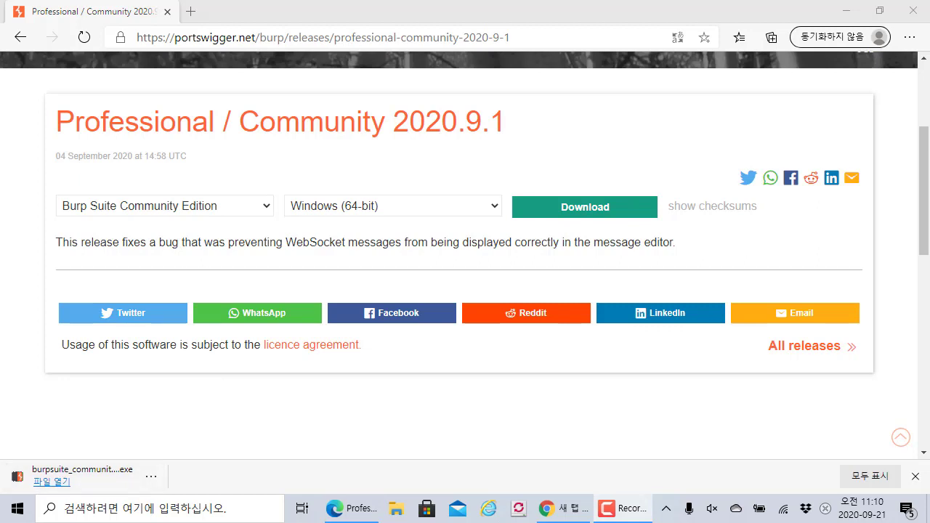
{"action": "left_click", "coordinate": [51, 482]}
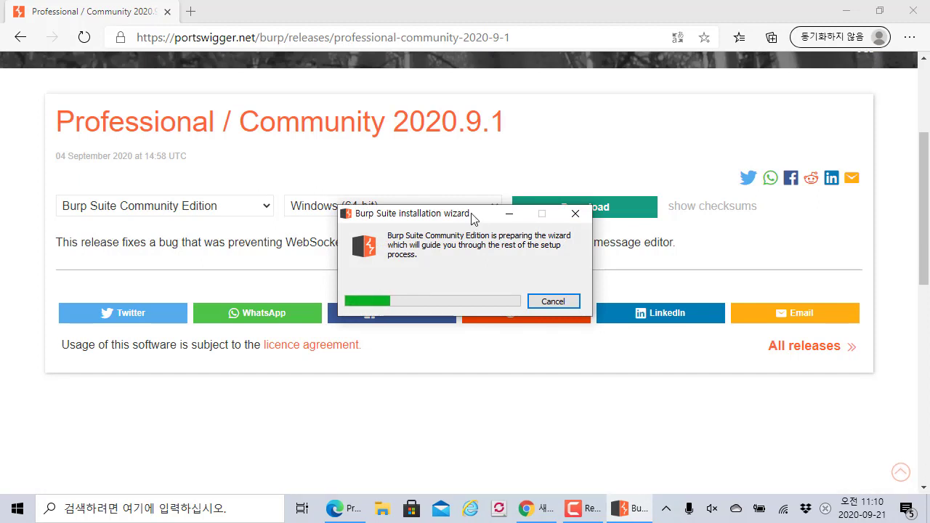
{"action": "left_click_drag", "start_coordinate": [472, 218], "coordinate": [446, 197]}
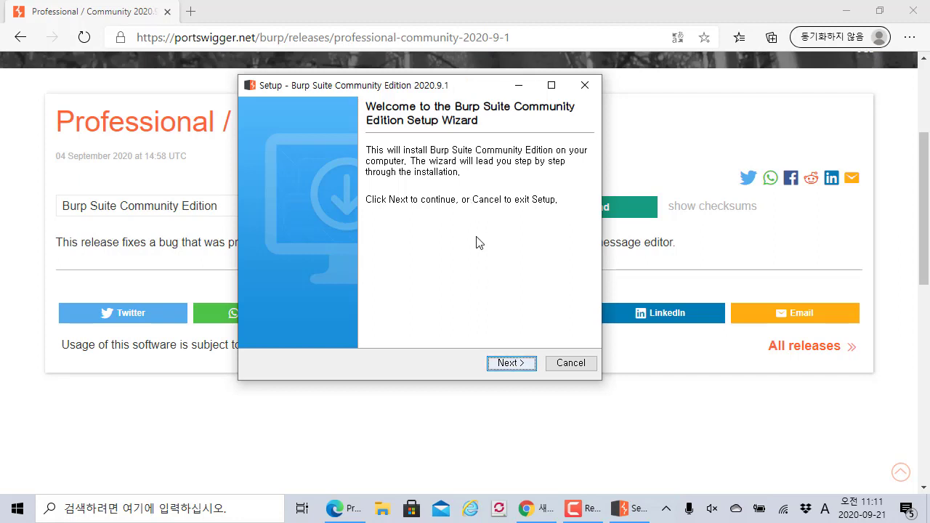
Step: Install Burp Suite Community Edition into the existing C:\Program Files\BurpSuiteCommunity directory and finish the setup wizard
{"action": "left_click", "coordinate": [521, 367]}
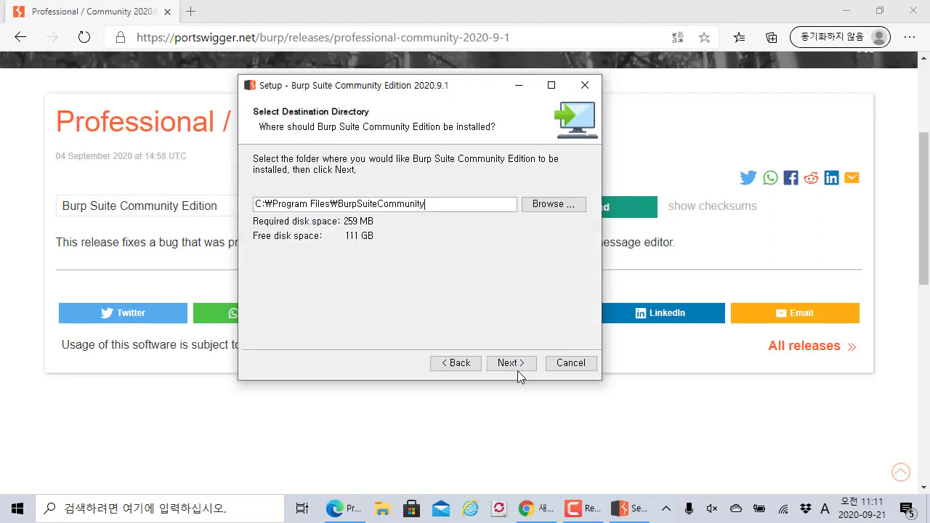
{"action": "left_click", "coordinate": [519, 364]}
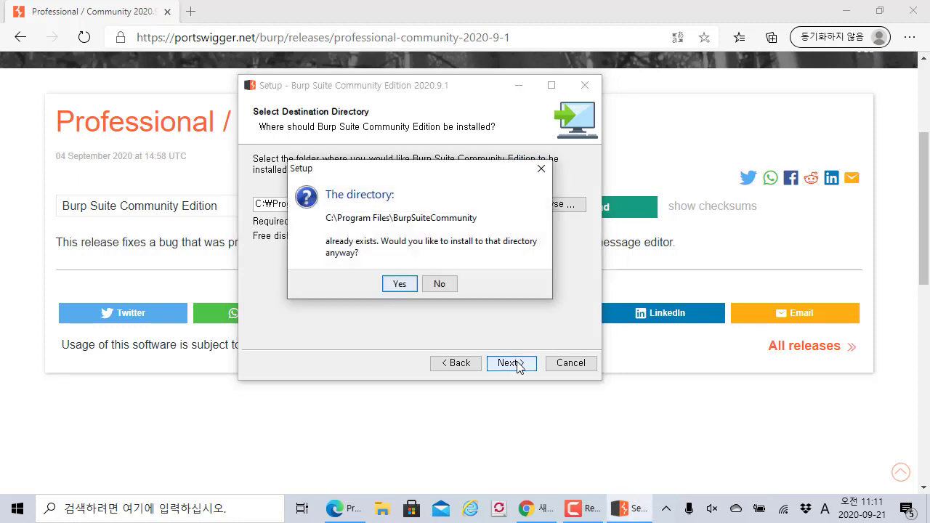
{"action": "left_click", "coordinate": [398, 284]}
{"action": "left_click", "coordinate": [511, 363]}
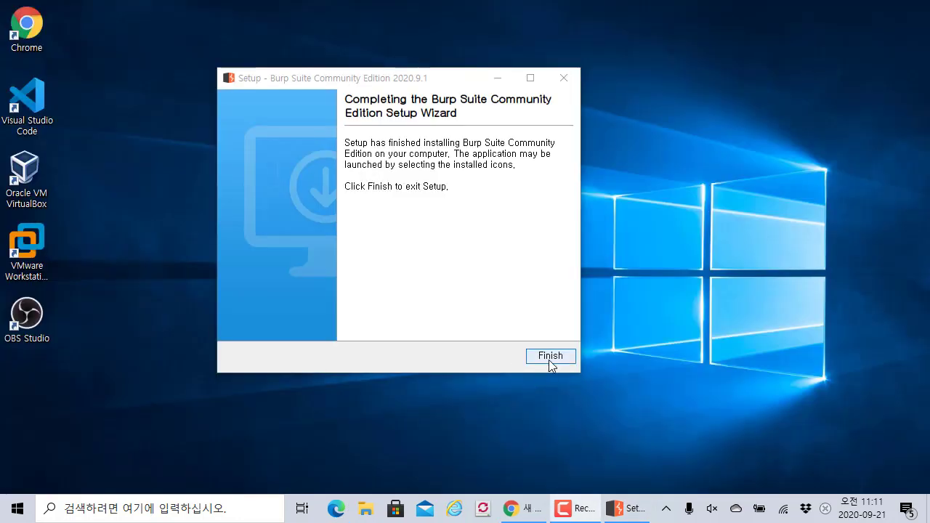
{"action": "left_click", "coordinate": [551, 356]}
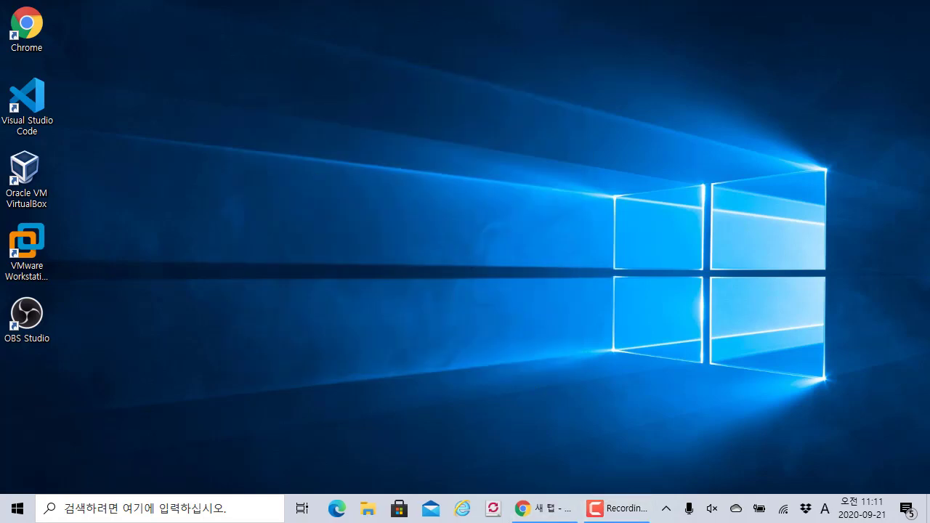
Step: Search Windows for "burp", launch Burp Suite Community Edition and start a temporary project
{"action": "key", "text": "super"}
{"action": "type", "text": "burp"}
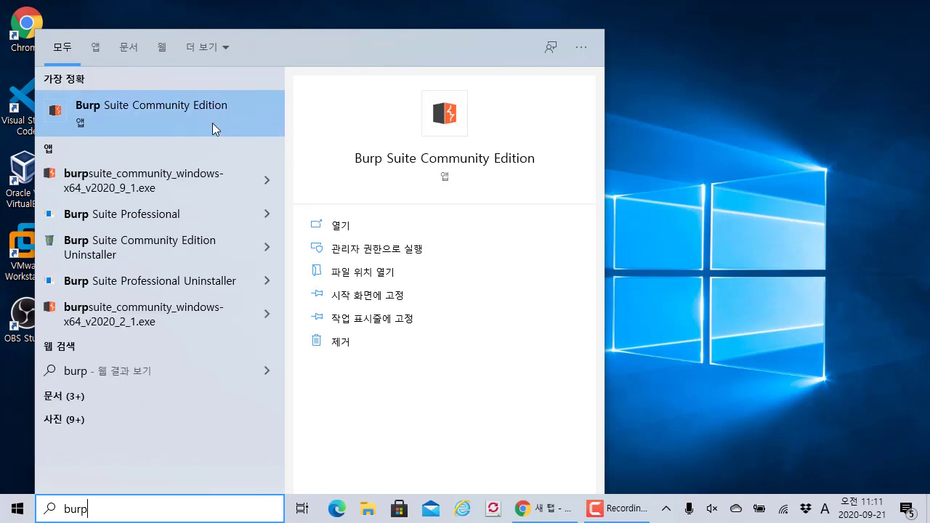
{"action": "right_click", "coordinate": [211, 117]}
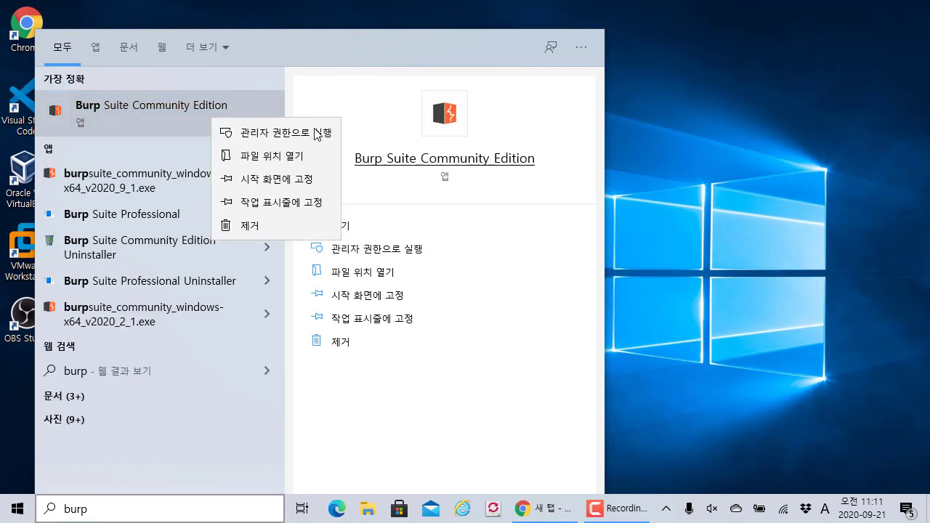
{"action": "left_click", "coordinate": [153, 106]}
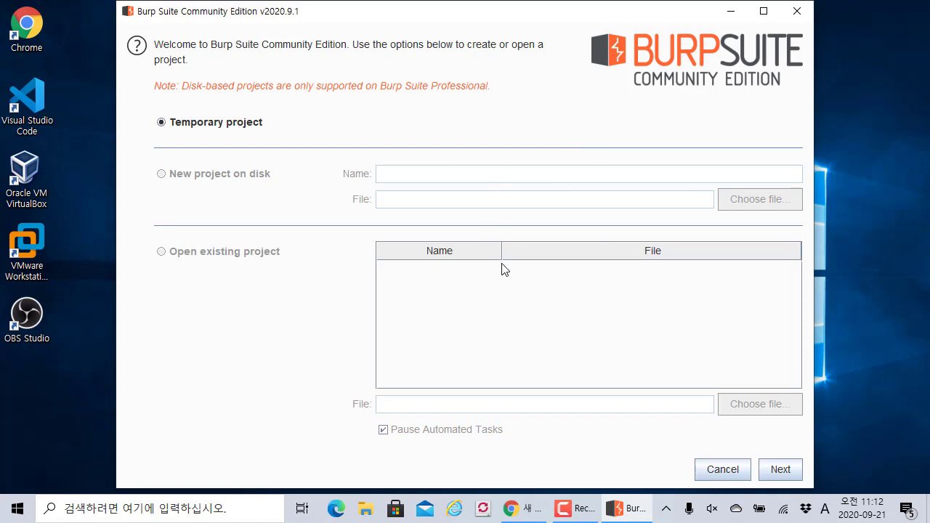
{"action": "left_click", "coordinate": [778, 469]}
{"action": "left_click", "coordinate": [774, 469]}
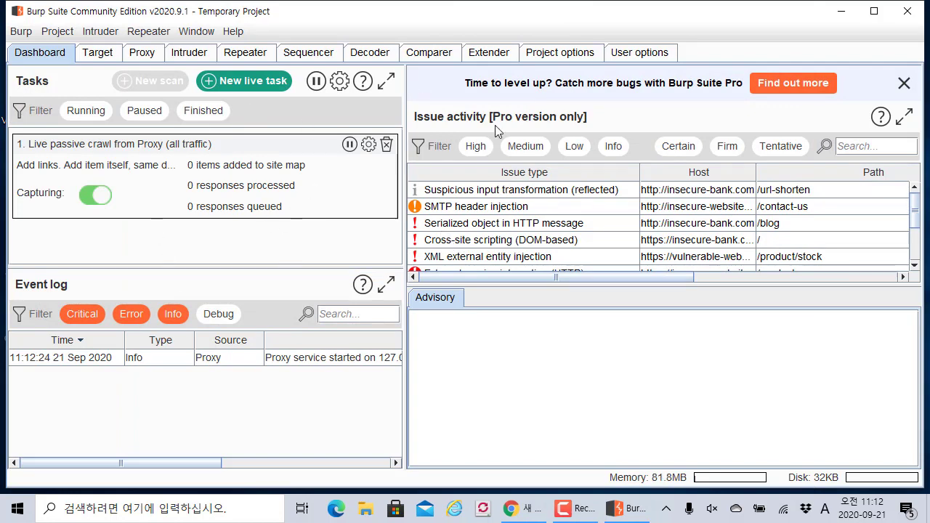
Step: Review the user interface and HTTP message font settings in the user display options
{"action": "left_click", "coordinate": [94, 31]}
{"action": "left_click", "coordinate": [296, 29]}
{"action": "left_click", "coordinate": [640, 53]}
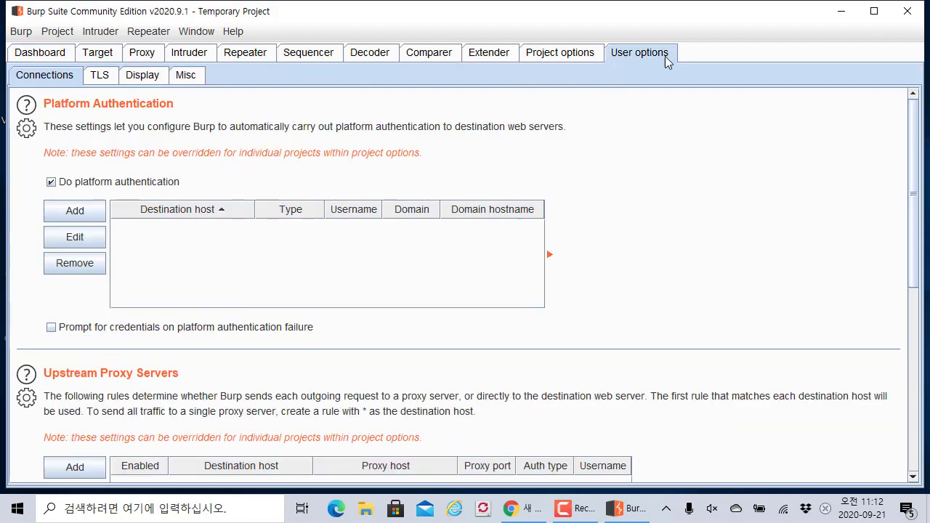
{"action": "left_click", "coordinate": [134, 82]}
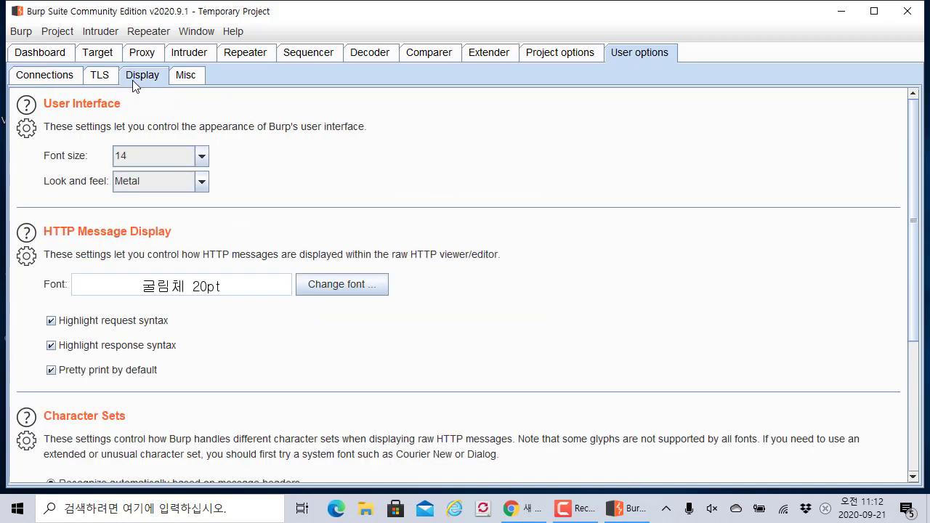
{"action": "left_click", "coordinate": [164, 156]}
{"action": "left_click", "coordinate": [164, 155]}
{"action": "mouse_move", "coordinate": [31, 215]}
{"action": "left_mouse_down"}
{"action": "mouse_move", "coordinate": [442, 322]}
{"action": "mouse_move", "coordinate": [517, 317]}
{"action": "left_mouse_up"}
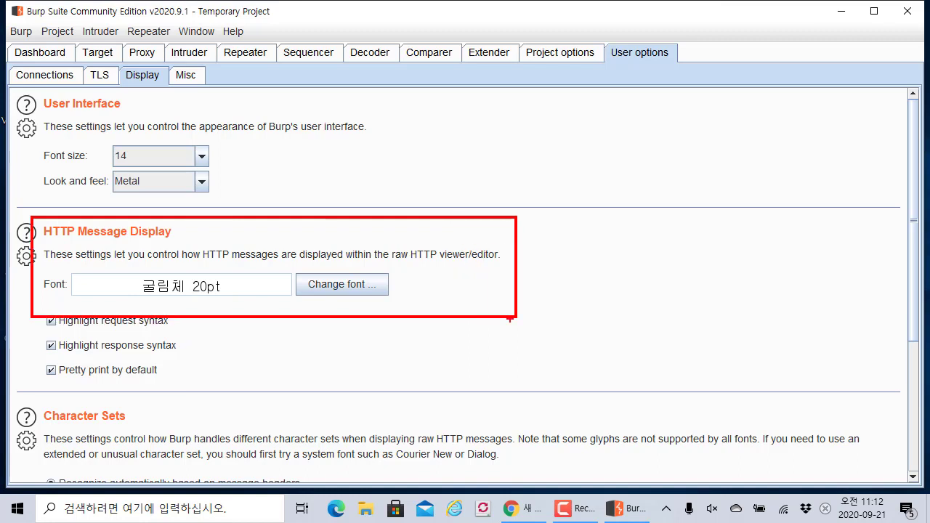
{"action": "key", "text": "Escape"}
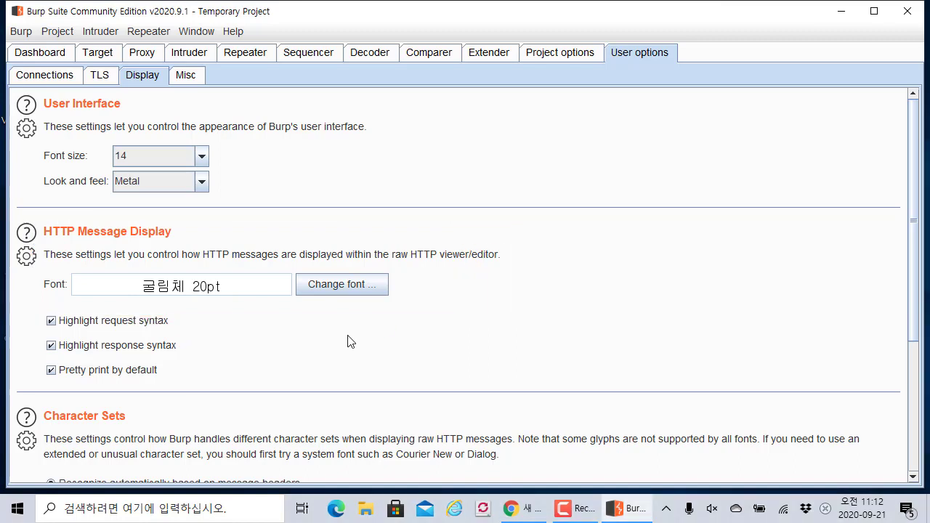
Step: Inspect the font and size choices for HTTP message display and leave them without applying a change
{"action": "left_click", "coordinate": [97, 55]}
{"action": "left_click", "coordinate": [49, 57]}
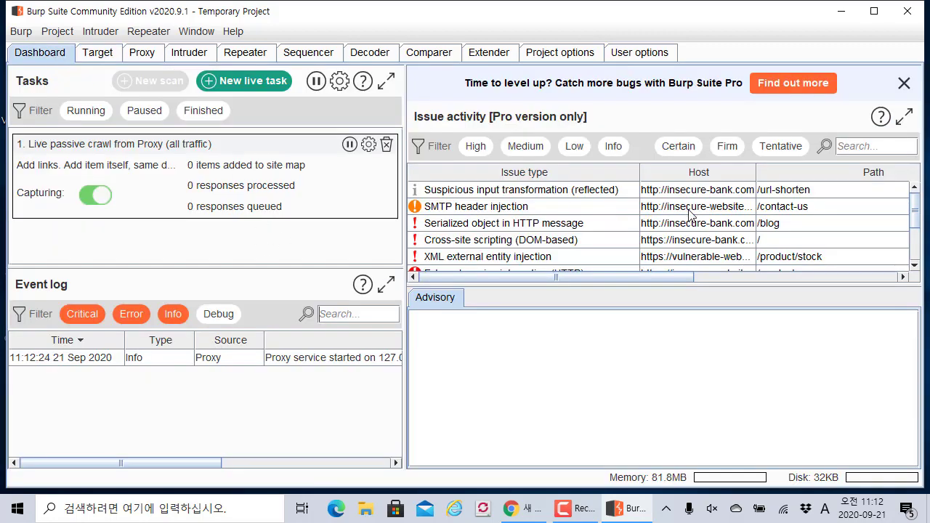
{"action": "left_click", "coordinate": [622, 53]}
{"action": "left_click", "coordinate": [384, 294]}
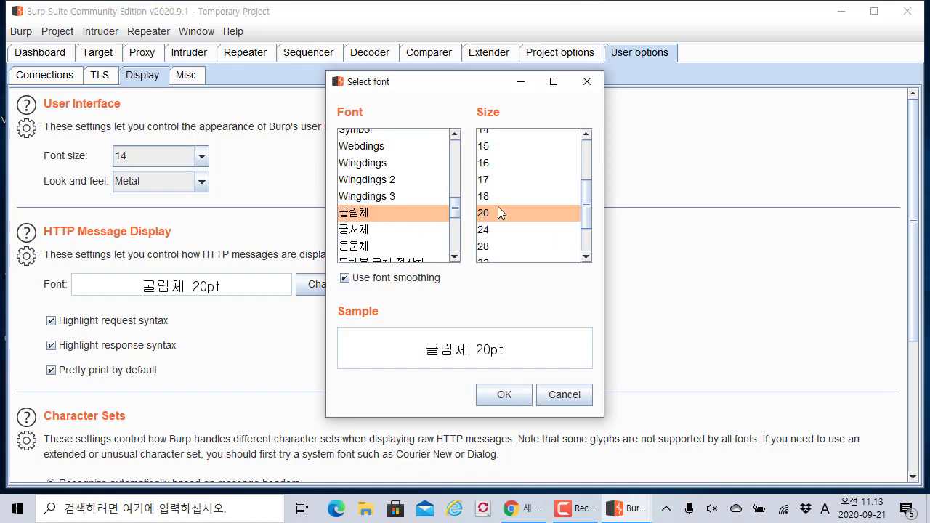
{"action": "left_click", "coordinate": [565, 394]}
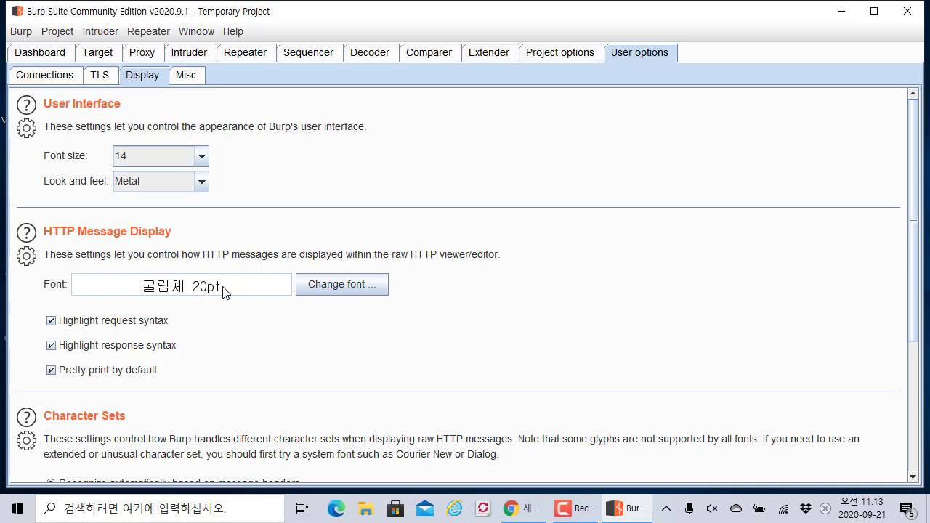
Step: Open the Proxy intercept page, then check Chrome's main menu for its settings entry and minimise Chrome
{"action": "left_click", "coordinate": [155, 56]}
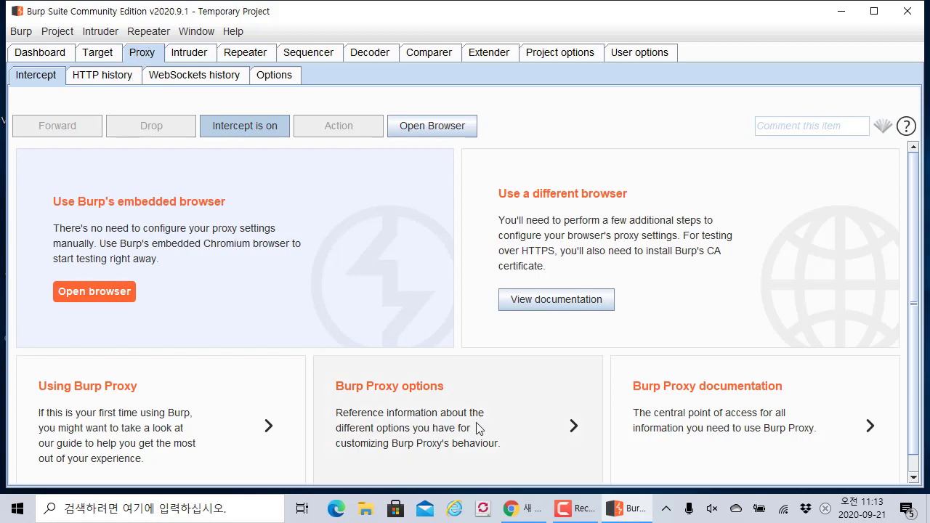
{"action": "left_click", "coordinate": [522, 510]}
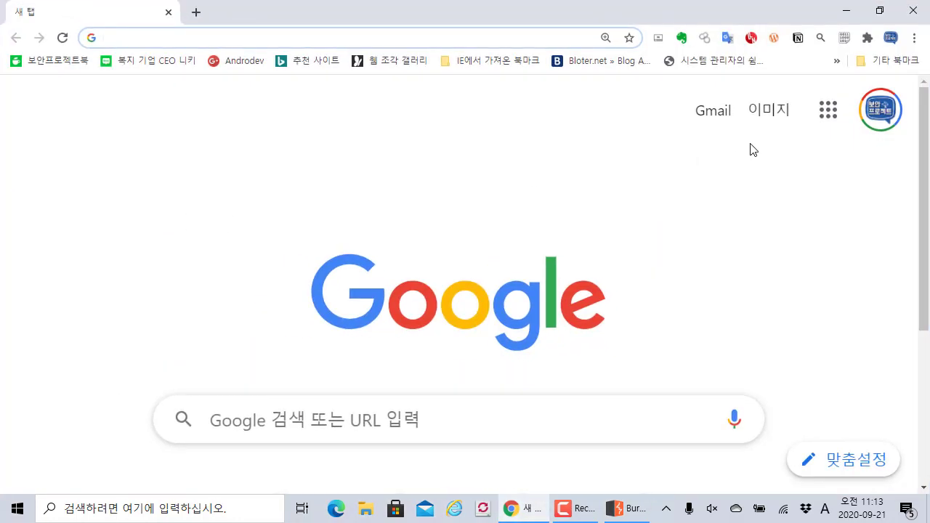
{"action": "left_click", "coordinate": [914, 38]}
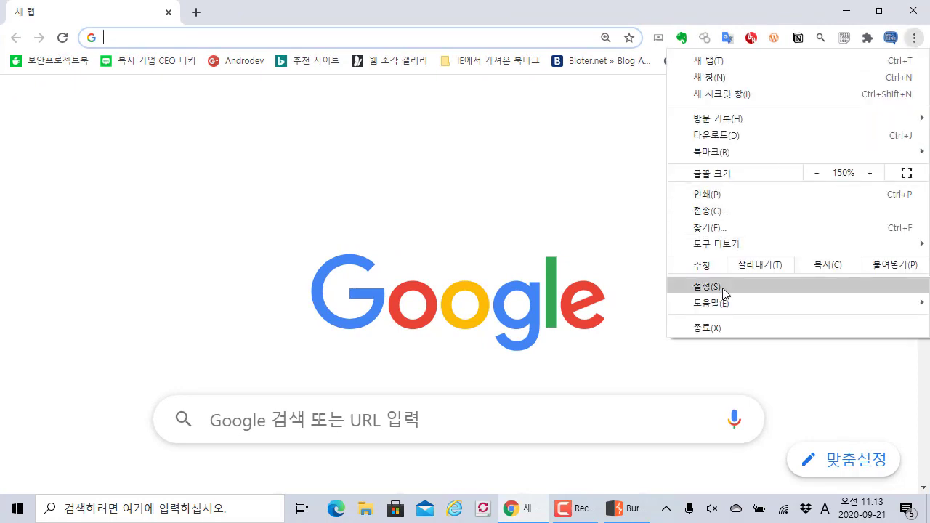
{"action": "left_click", "coordinate": [848, 16]}
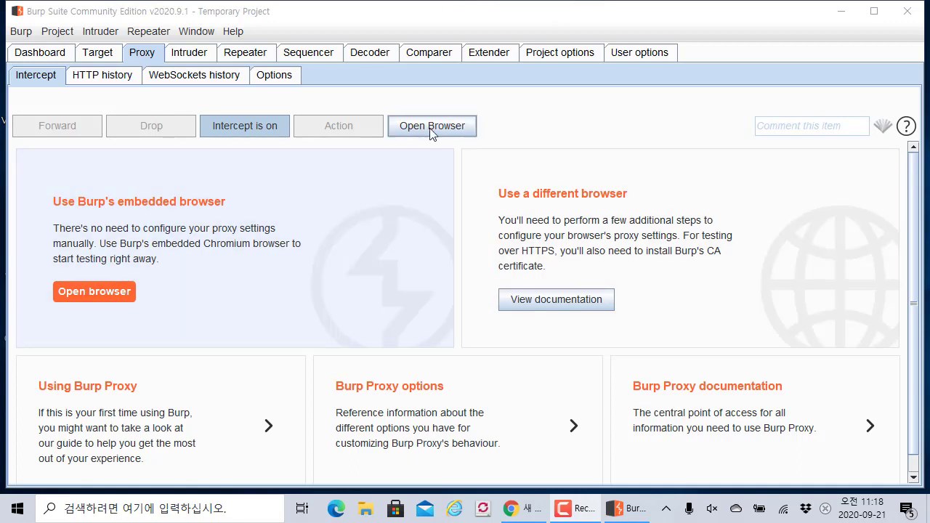
Step: Launch Burp's embedded Chromium browser from the Proxy intercept page and move its window beside the intercepted request
{"action": "left_click", "coordinate": [431, 125]}
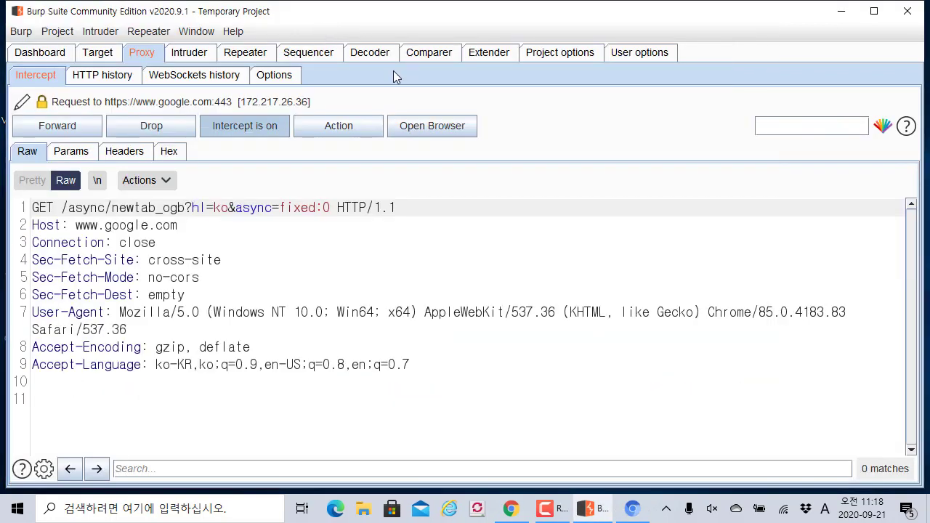
{"action": "key", "text": "alt+Tab"}
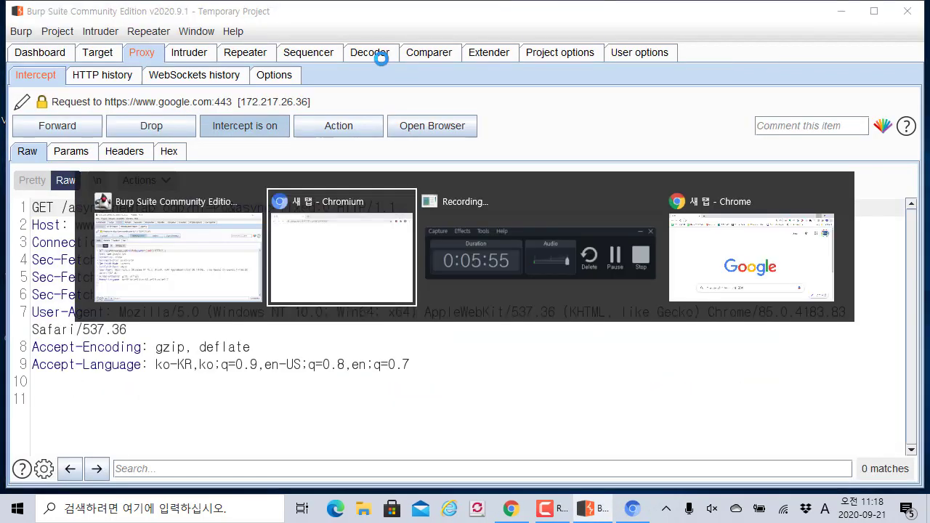
{"action": "left_click_drag", "start_coordinate": [376, 37], "coordinate": [810, 44]}
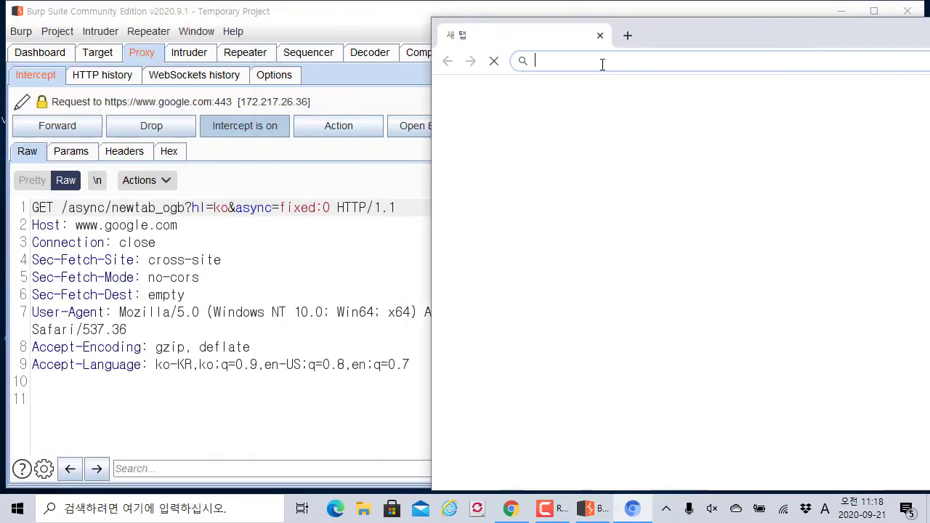
Step: Resize the Burp Suite window and reposition the Chromium window so both can be used together
{"action": "left_click", "coordinate": [390, 15]}
{"action": "left_click_drag", "start_coordinate": [473, 24], "coordinate": [422, 37]}
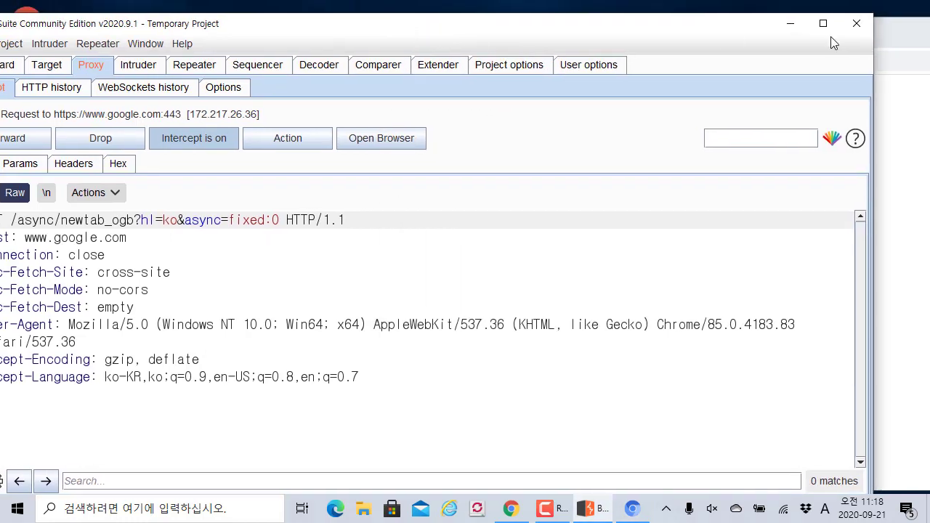
{"action": "left_click_drag", "start_coordinate": [876, 23], "coordinate": [550, 38]}
{"action": "left_click_drag", "start_coordinate": [326, 51], "coordinate": [409, 33]}
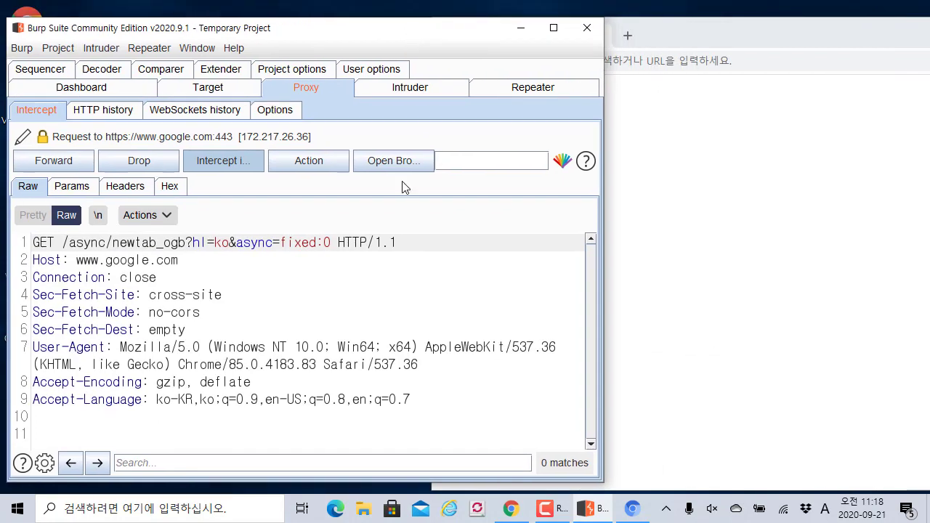
{"action": "left_click", "coordinate": [682, 184]}
{"action": "left_click", "coordinate": [343, 50]}
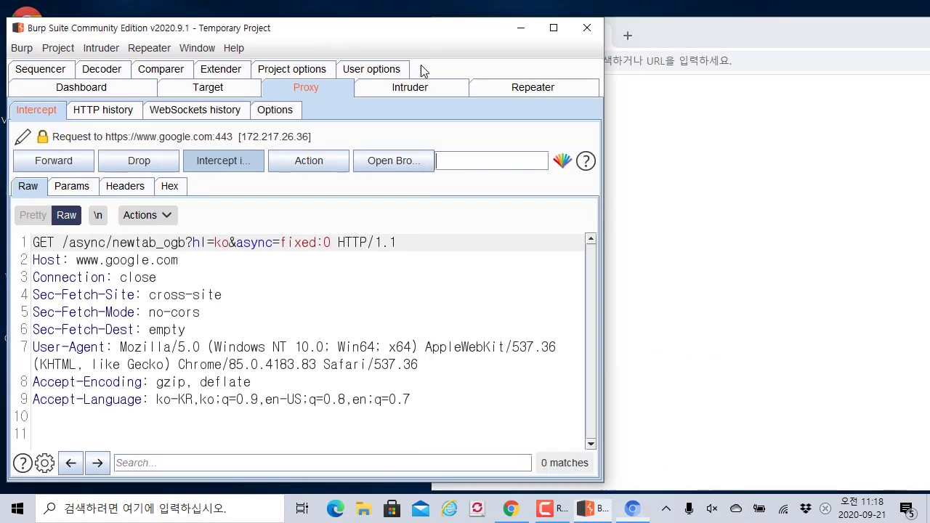
{"action": "left_click_drag", "start_coordinate": [603, 114], "coordinate": [750, 119]}
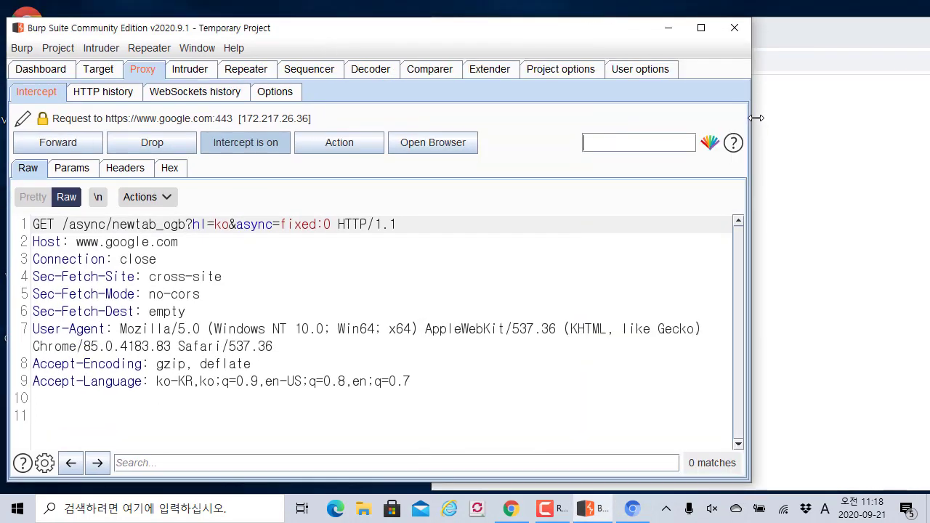
{"action": "left_click", "coordinate": [805, 146]}
{"action": "left_click_drag", "start_coordinate": [657, 54], "coordinate": [600, 69]}
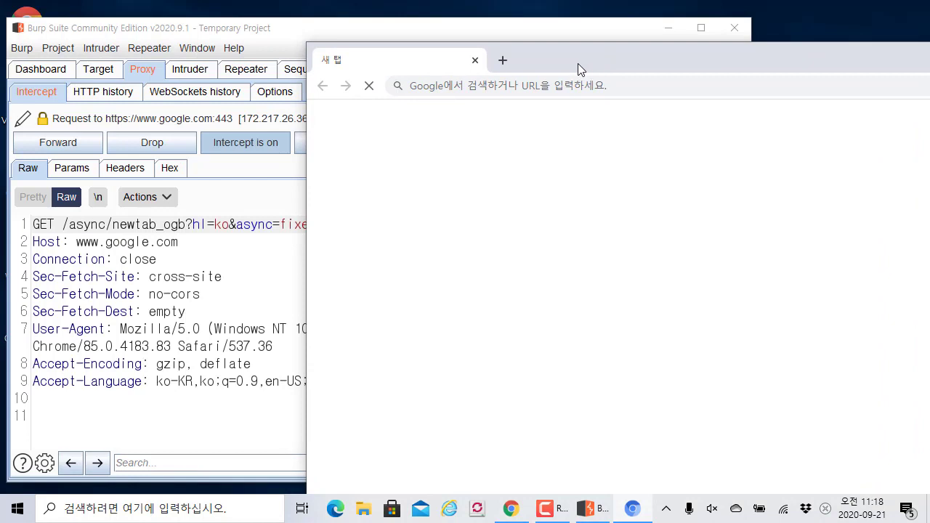
Step: Turn off proxy interception to let the embedded browser's requests through, then return to Burp Suite
{"action": "left_click", "coordinate": [255, 146]}
{"action": "left_click", "coordinate": [774, 194]}
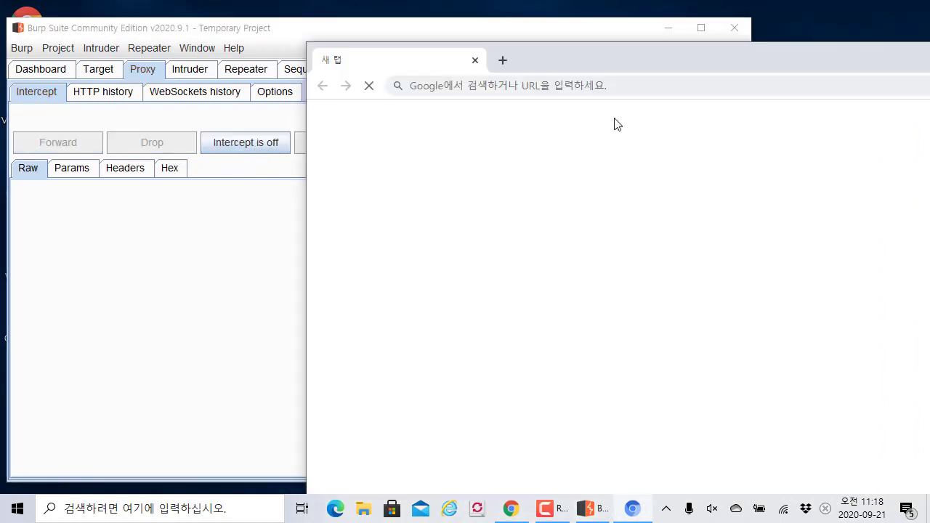
{"action": "left_click", "coordinate": [586, 89]}
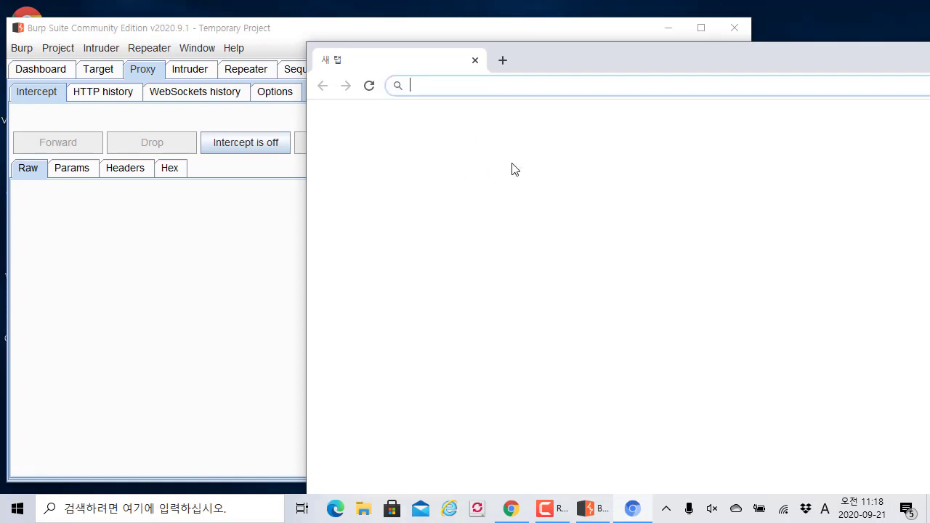
{"action": "left_click", "coordinate": [264, 234]}
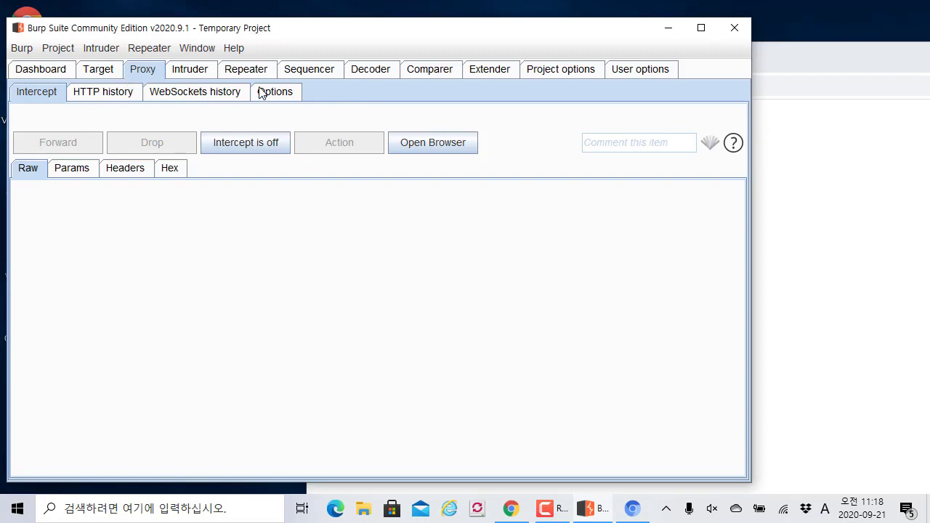
Step: Enable rule-based interception of server responses in the Proxy options, select its URL target-scope rule, and return to the proxy listeners
{"action": "left_click", "coordinate": [282, 97]}
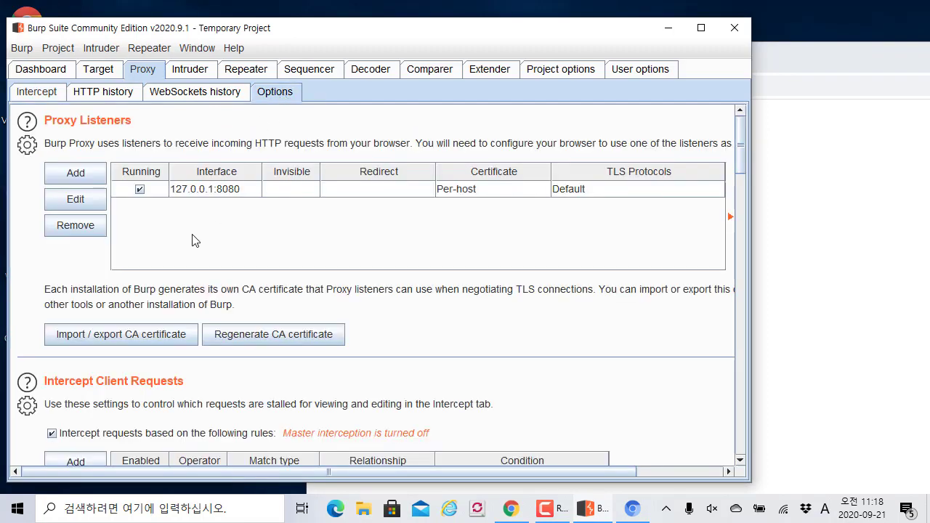
{"action": "scroll", "coordinate": [195, 240], "scroll_direction": "down", "scroll_amount": 3}
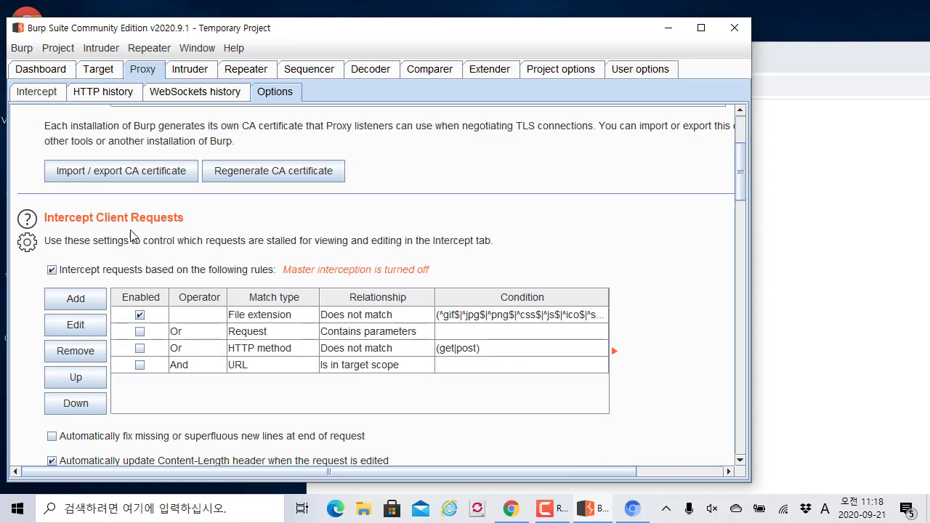
{"action": "scroll", "coordinate": [99, 277], "scroll_direction": "down", "scroll_amount": 1}
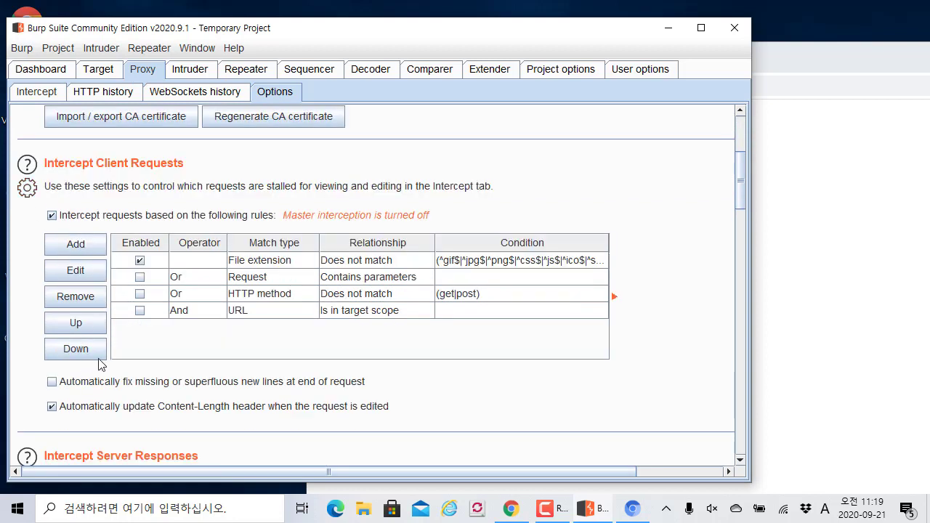
{"action": "scroll", "coordinate": [160, 180], "scroll_direction": "down", "scroll_amount": 1}
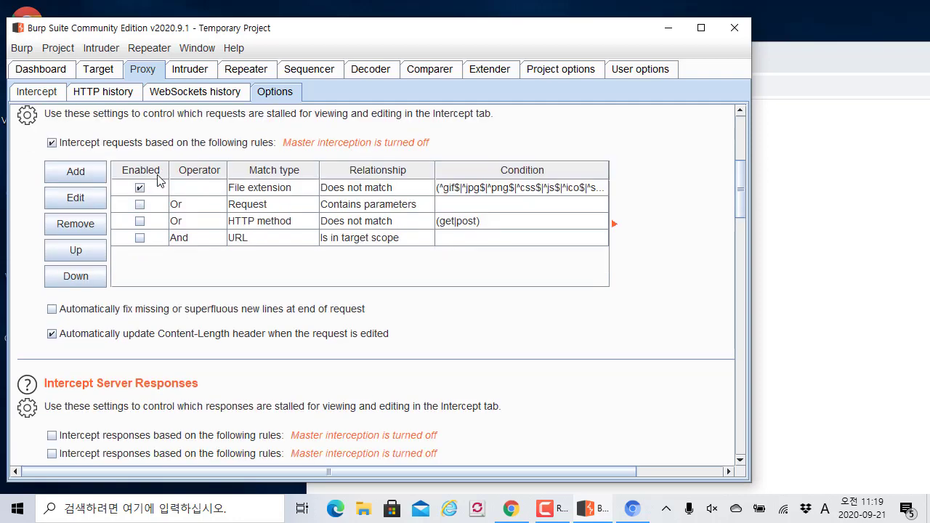
{"action": "scroll", "coordinate": [159, 180], "scroll_direction": "down", "scroll_amount": 1}
{"action": "left_click", "coordinate": [132, 346]}
{"action": "scroll", "coordinate": [159, 260], "scroll_direction": "down", "scroll_amount": 1}
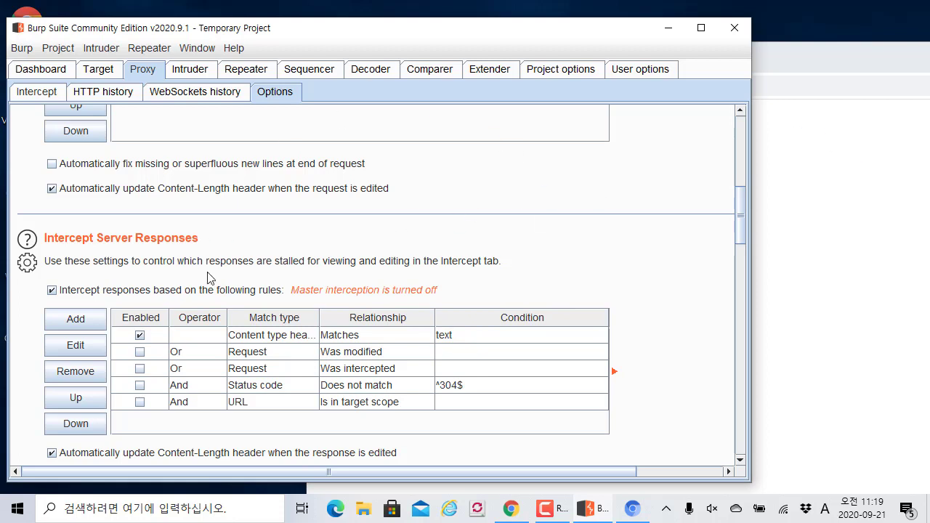
{"action": "scroll", "coordinate": [175, 369], "scroll_direction": "down", "scroll_amount": 1}
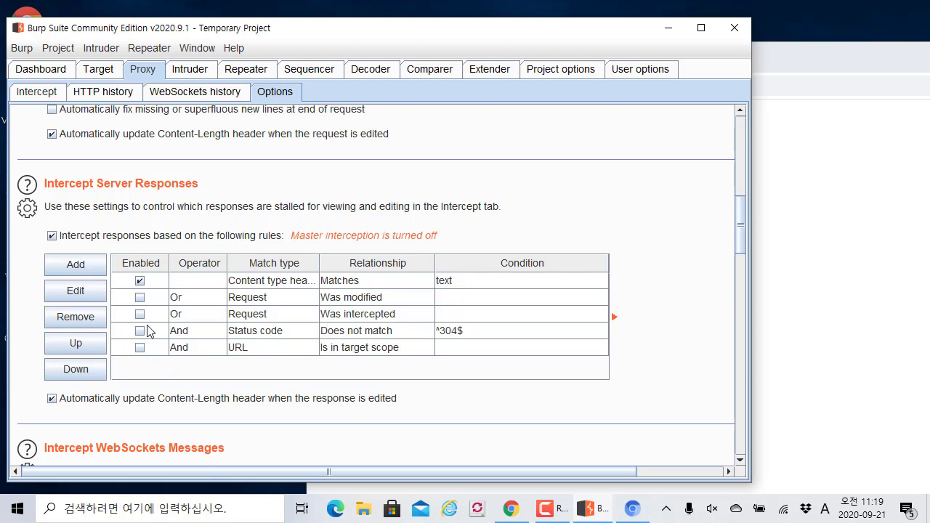
{"action": "left_click", "coordinate": [140, 350]}
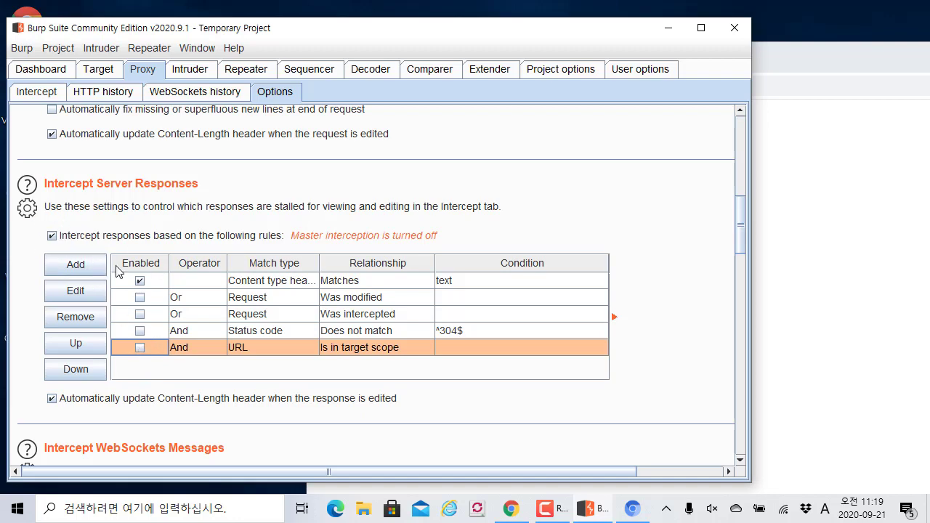
{"action": "scroll", "coordinate": [118, 272], "scroll_direction": "up", "scroll_amount": 3}
{"action": "scroll", "coordinate": [118, 272], "scroll_direction": "up", "scroll_amount": 10}
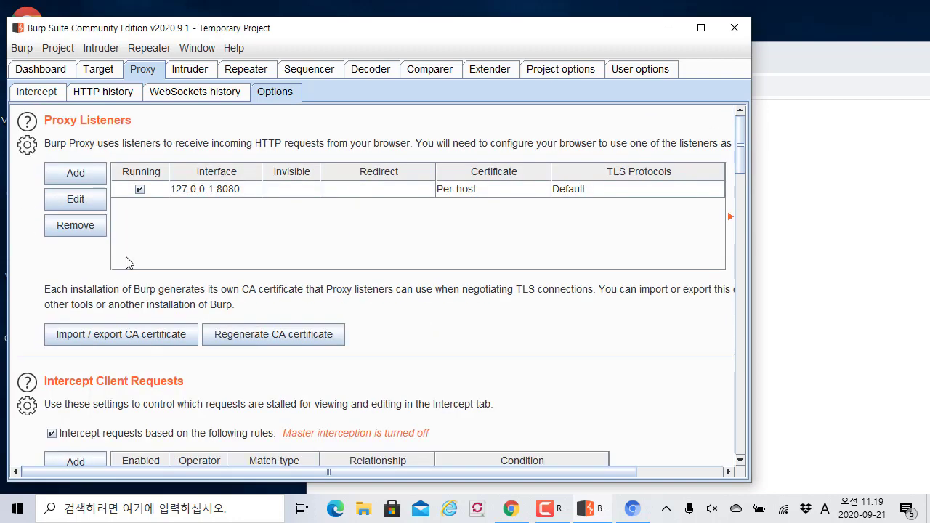
Step: Bring up the embedded Chromium window, then return to Burp's Proxy intercept page to check the interception state
{"action": "left_click", "coordinate": [855, 193]}
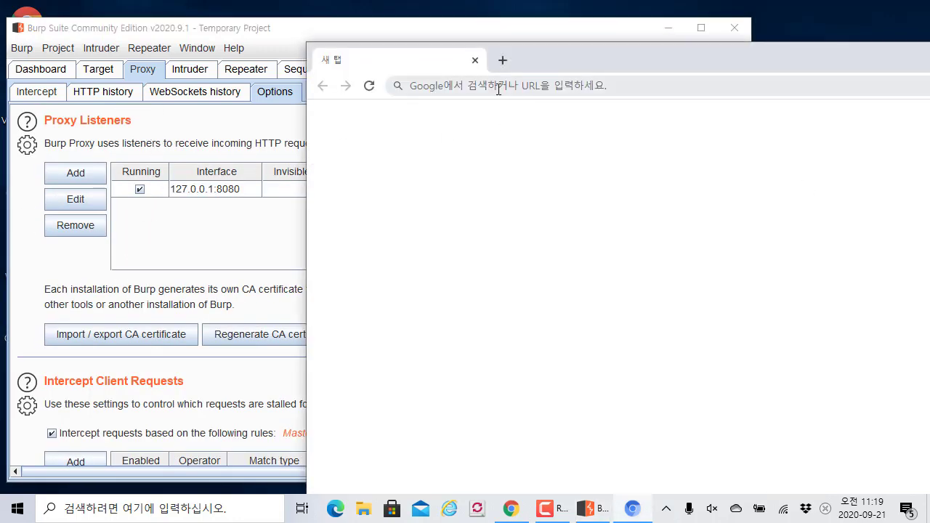
{"action": "left_click", "coordinate": [139, 73]}
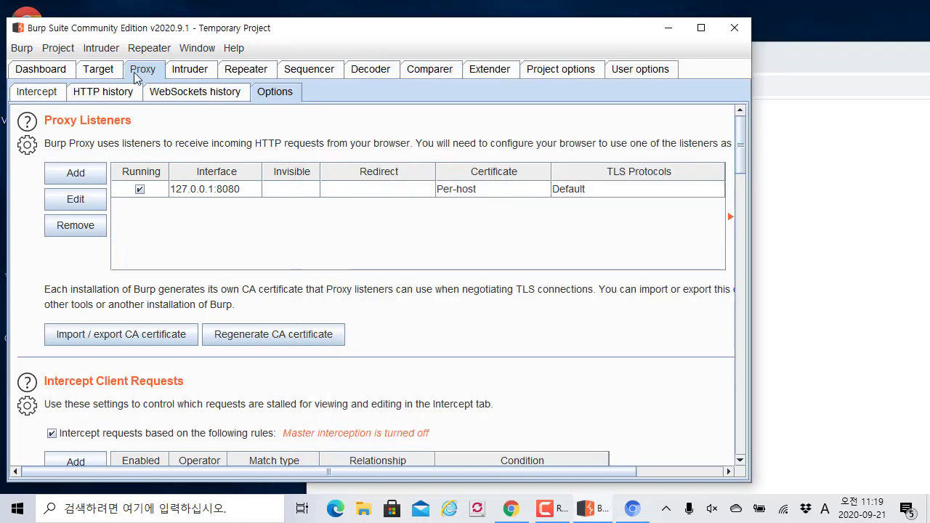
{"action": "left_click", "coordinate": [37, 94]}
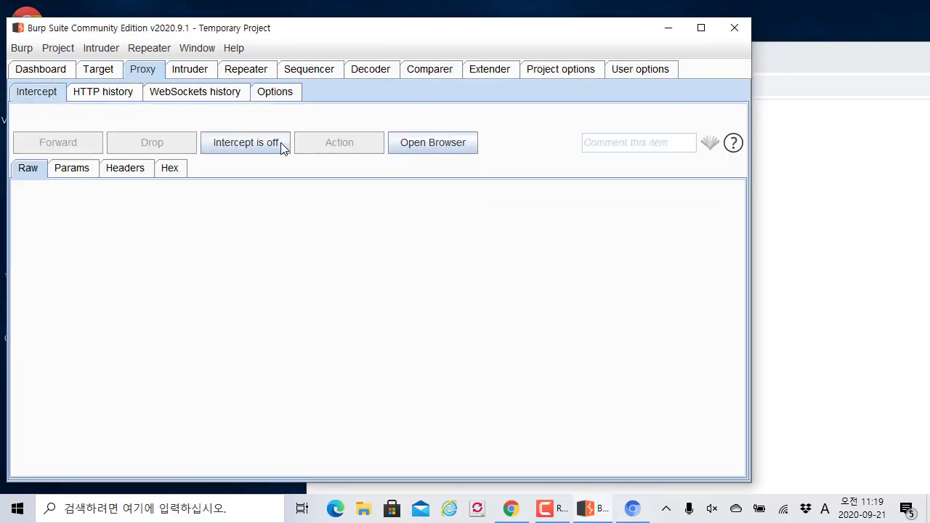
{"action": "left_click", "coordinate": [797, 232]}
{"action": "left_click", "coordinate": [597, 87]}
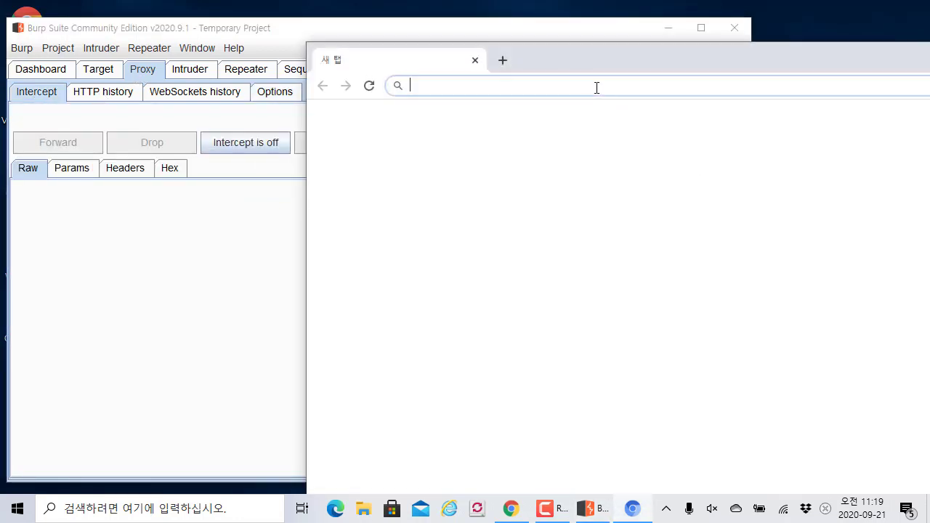
{"action": "type", "text": "www.daumn"}
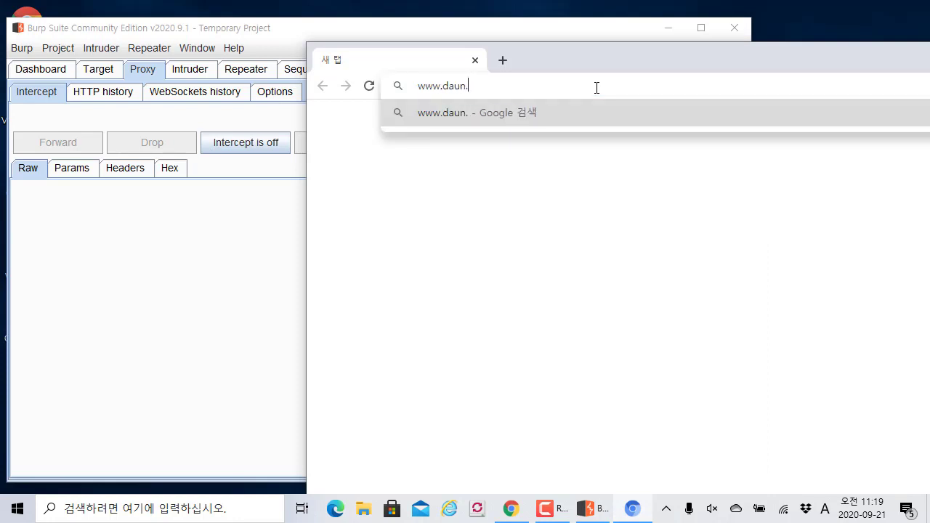
{"action": "key", "text": "BackSpace"}
{"action": "type", "text": ".net"}
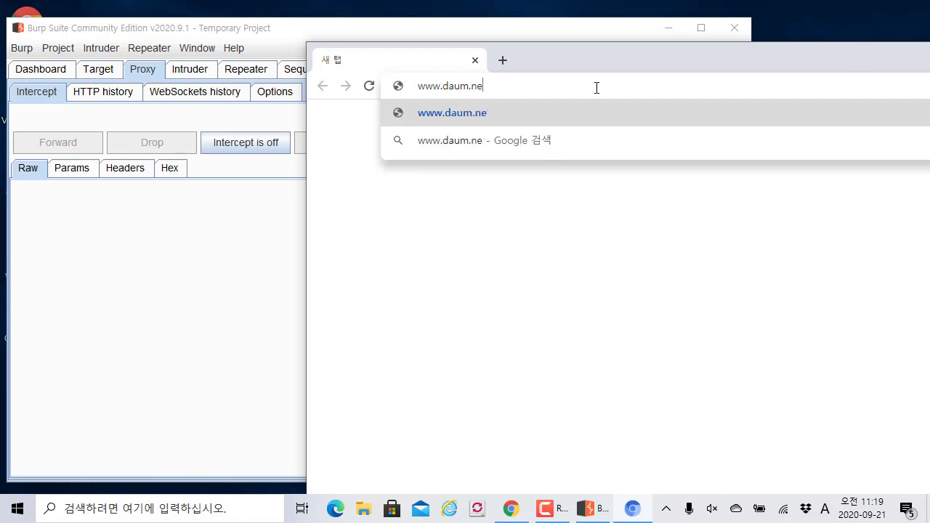
{"action": "key", "text": "Return"}
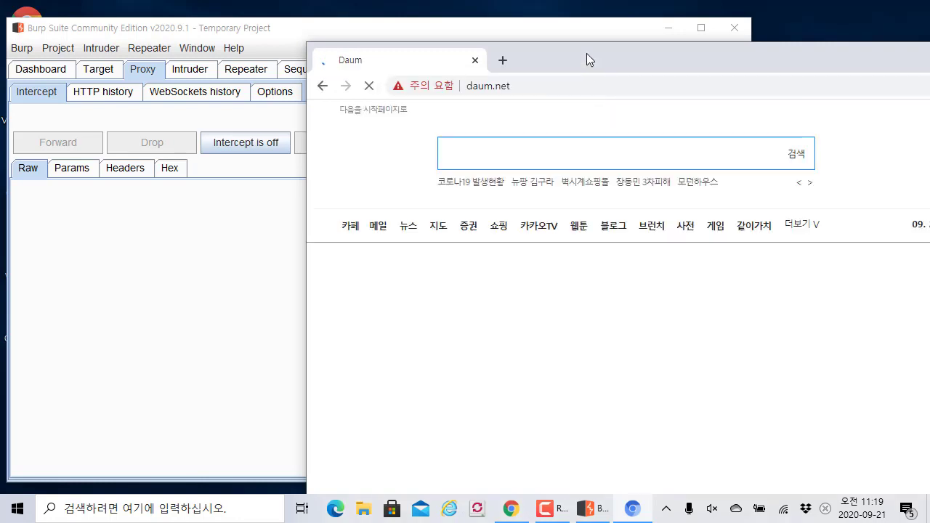
{"action": "left_click_drag", "start_coordinate": [587, 53], "coordinate": [462, 33]}
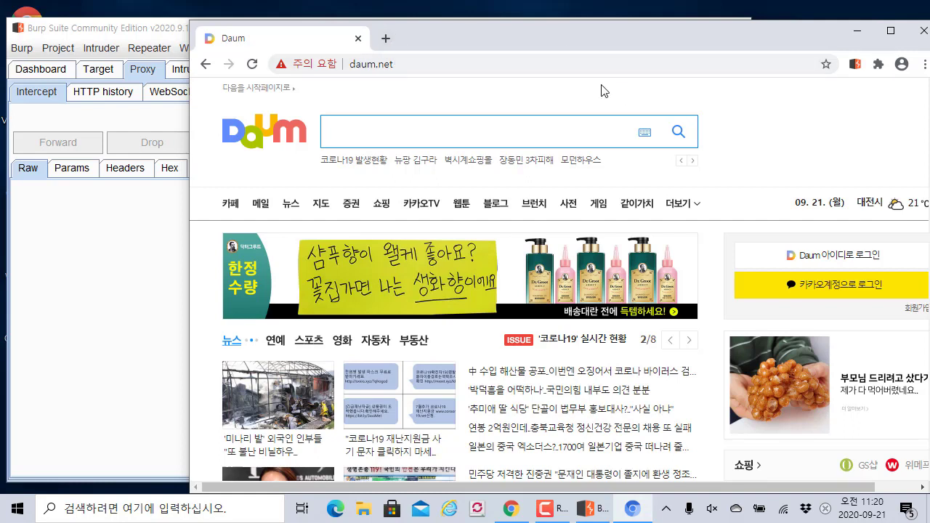
Step: Open a new tab in the embedded Chromium browser and check Burp Suite's intercept page
{"action": "left_click", "coordinate": [385, 38]}
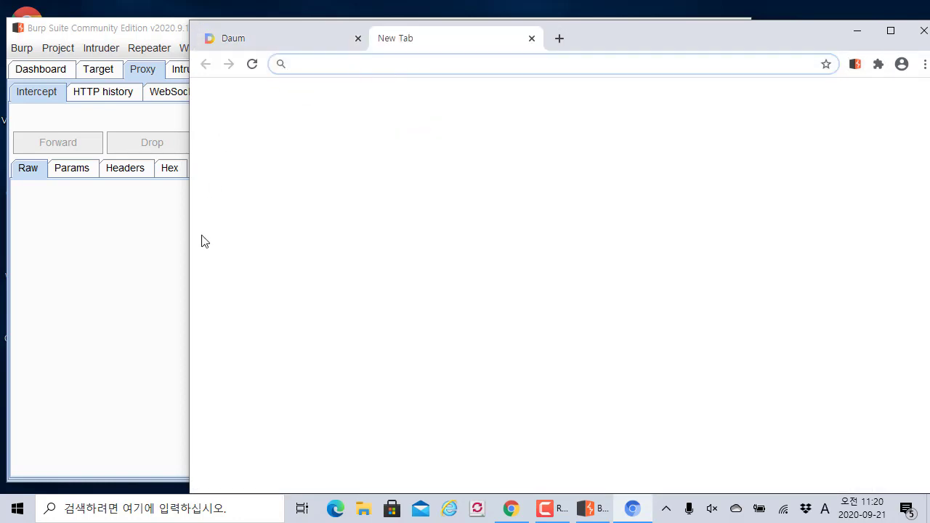
{"action": "left_click", "coordinate": [171, 247]}
{"action": "left_click", "coordinate": [442, 149]}
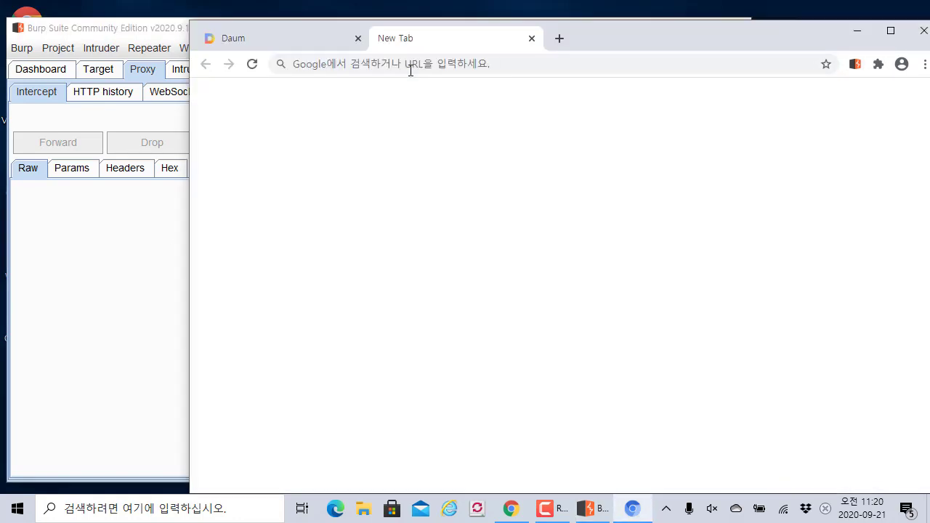
{"action": "key", "text": "alt+Tab"}
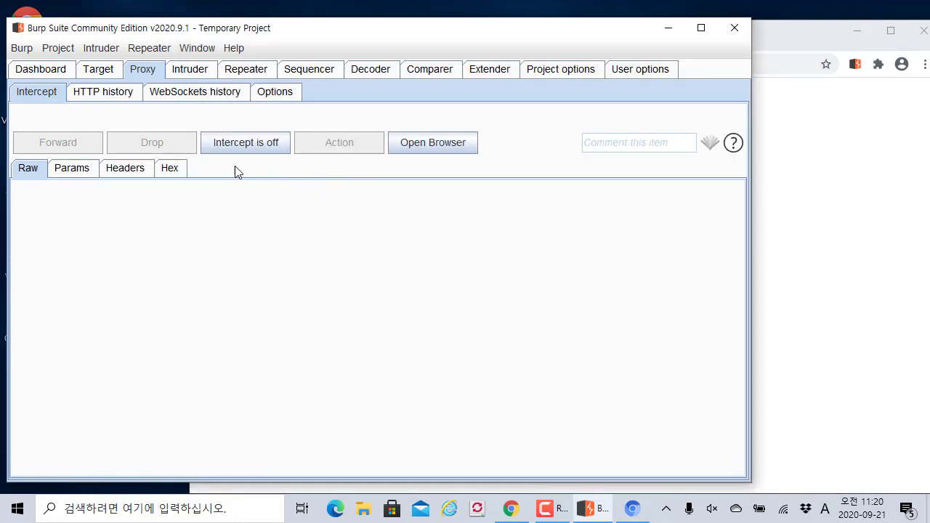
{"action": "key", "text": "alt+Tab"}
{"action": "left_click", "coordinate": [388, 70]}
{"action": "type", "text": "g"}
{"action": "key", "text": "BackSpace"}
{"action": "type", "text": "jtt"}
{"action": "key", "text": "BackSpace"}
{"action": "key", "text": "BackSpace"}
{"action": "key", "text": "BackSpace"}
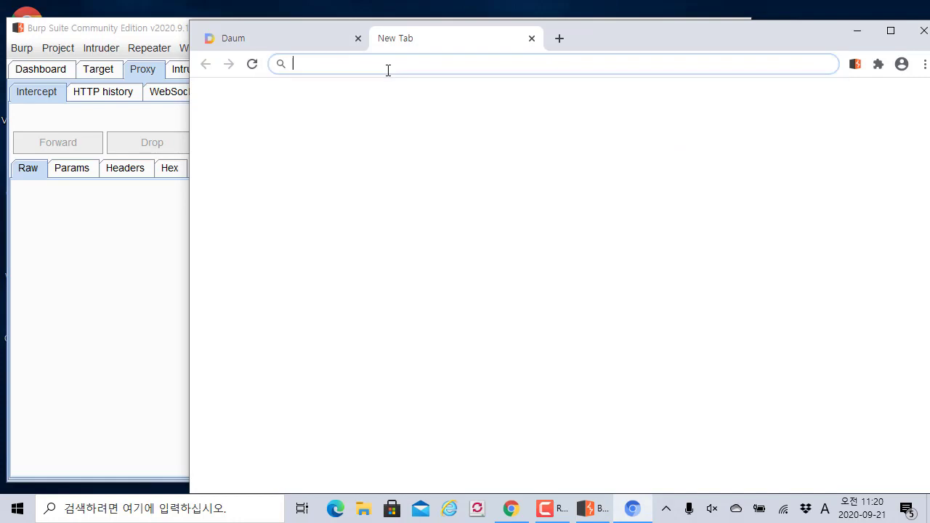
{"action": "type", "text": "http://burp"}
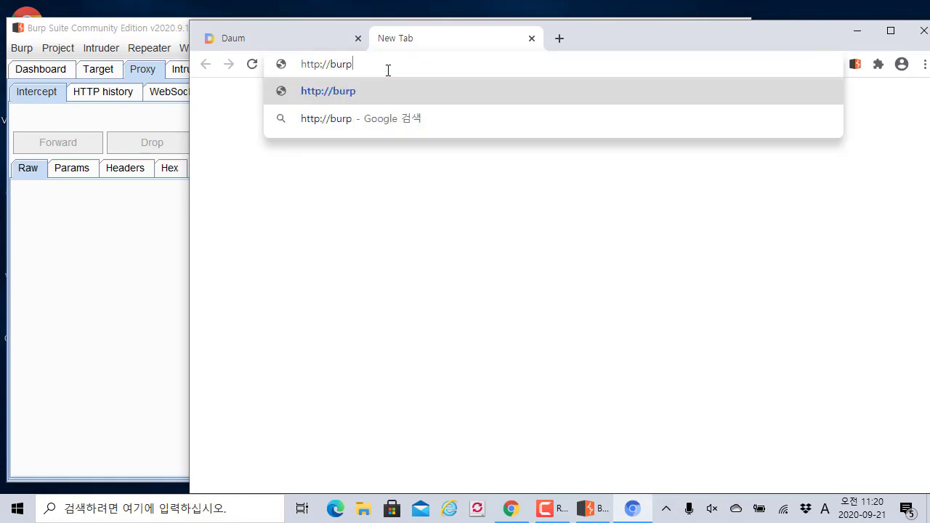
{"action": "key", "text": "Return"}
{"action": "left_click_drag", "start_coordinate": [608, 37], "coordinate": [476, 209]}
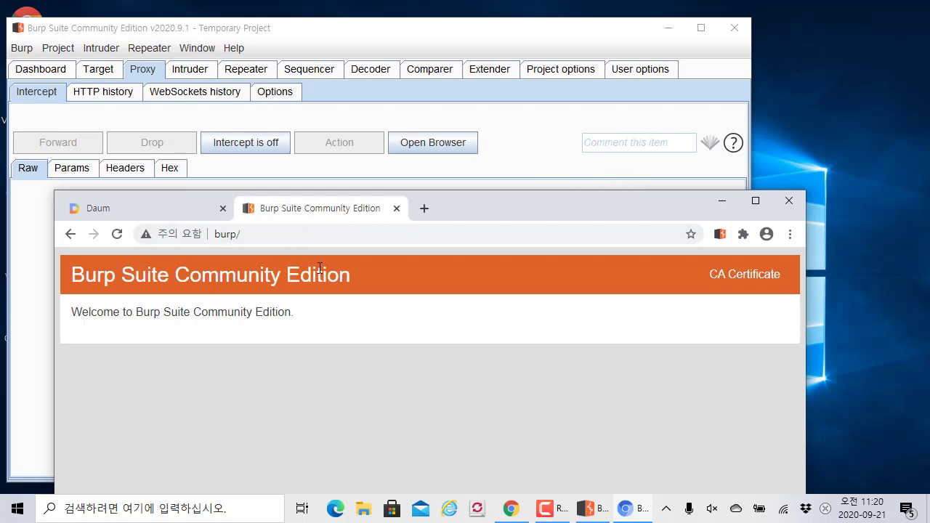
{"action": "left_click_drag", "start_coordinate": [498, 209], "coordinate": [590, 207]}
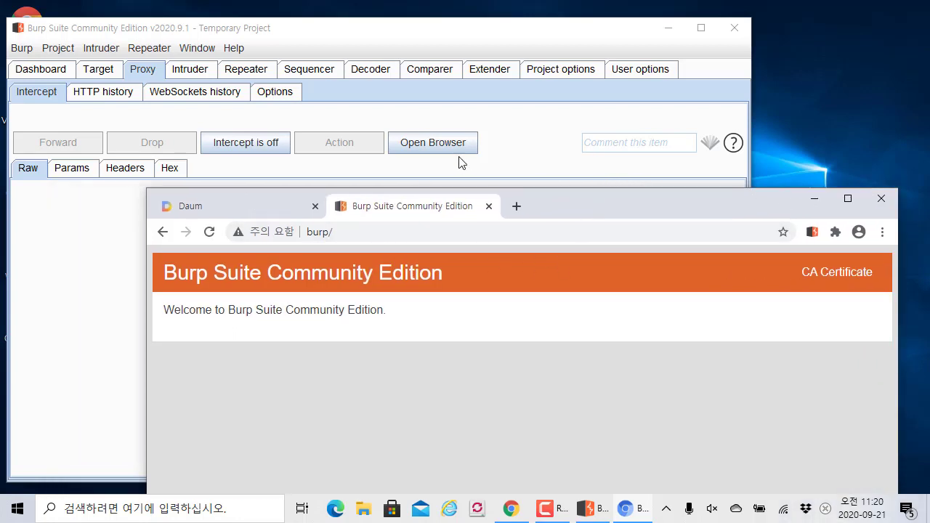
{"action": "left_click_drag", "start_coordinate": [380, 120], "coordinate": [496, 160]}
{"action": "left_click_drag", "start_coordinate": [406, 155], "coordinate": [340, 222]}
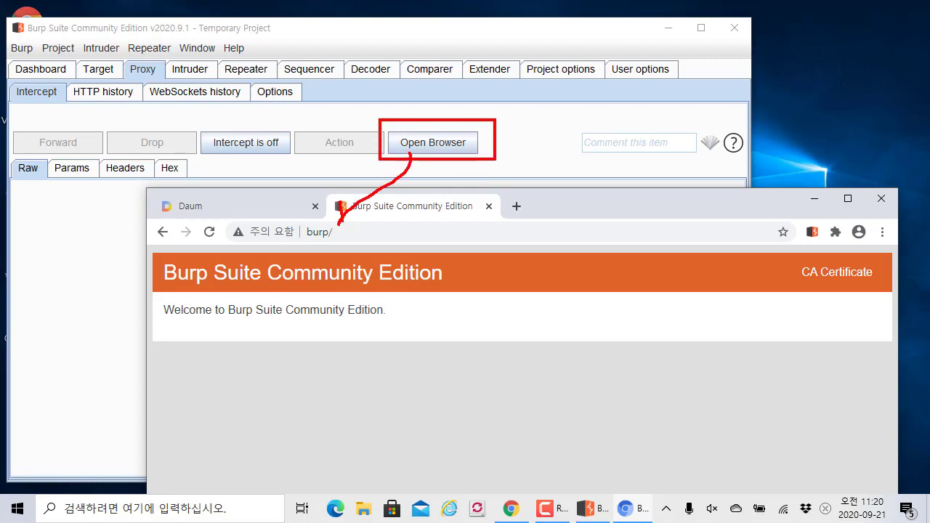
{"action": "key", "text": "Escape"}
Step: Maximise the Chromium window, download Burp's CA certificate as cacert.der while keeping the flagged file, and restore the window beside Burp Suite
{"action": "left_click_drag", "start_coordinate": [702, 205], "coordinate": [636, 51]}
{"action": "double_click", "coordinate": [637, 51]}
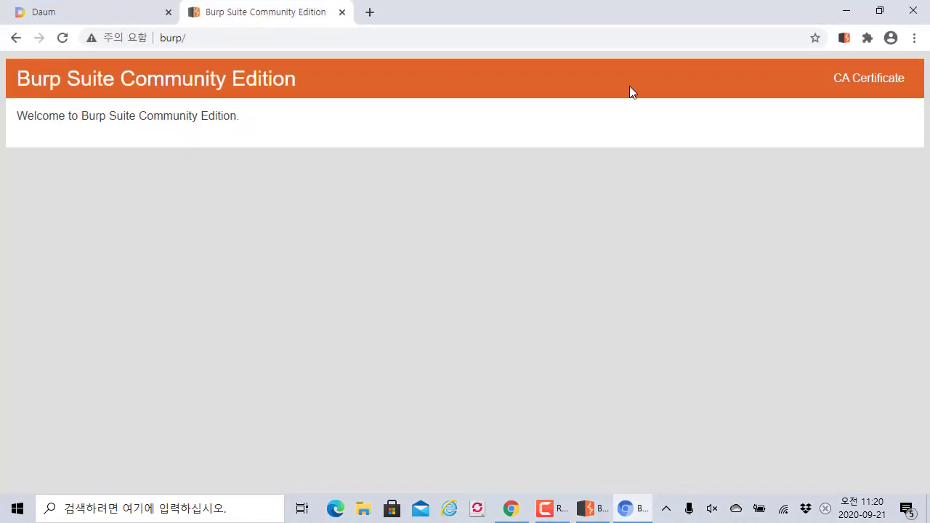
{"action": "left_click", "coordinate": [895, 90]}
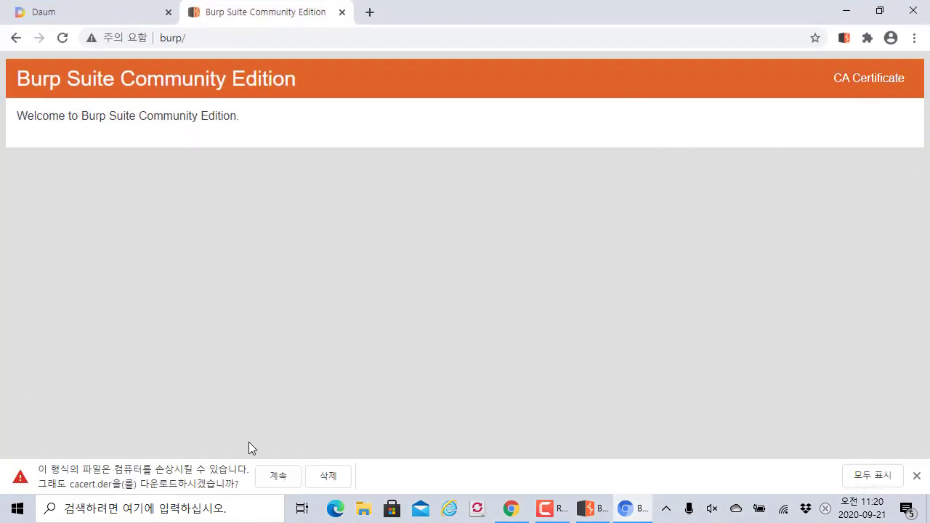
{"action": "left_click", "coordinate": [284, 478]}
{"action": "left_click_drag", "start_coordinate": [419, 15], "coordinate": [576, 19]}
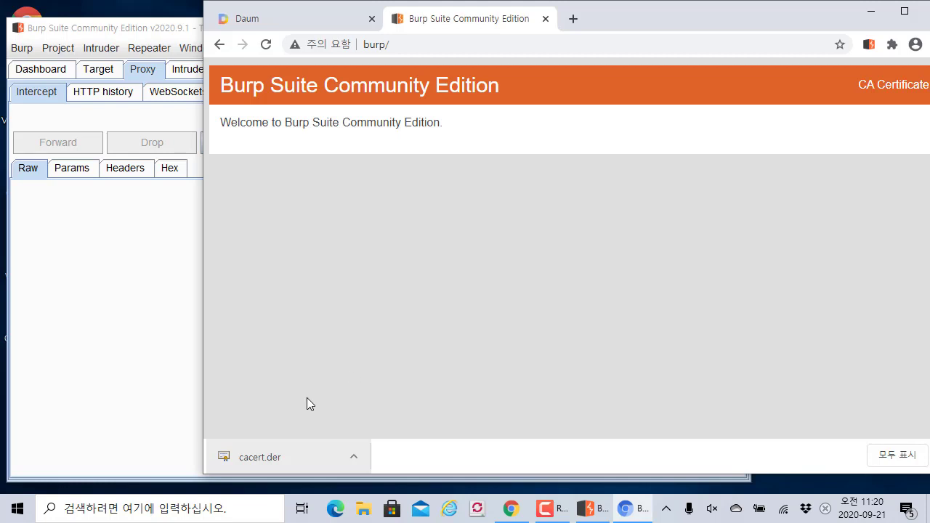
Step: Open cacert.der and start installing the PortSwigger CA certificate with the current user (현재 사용자) as store location
{"action": "left_click", "coordinate": [274, 455]}
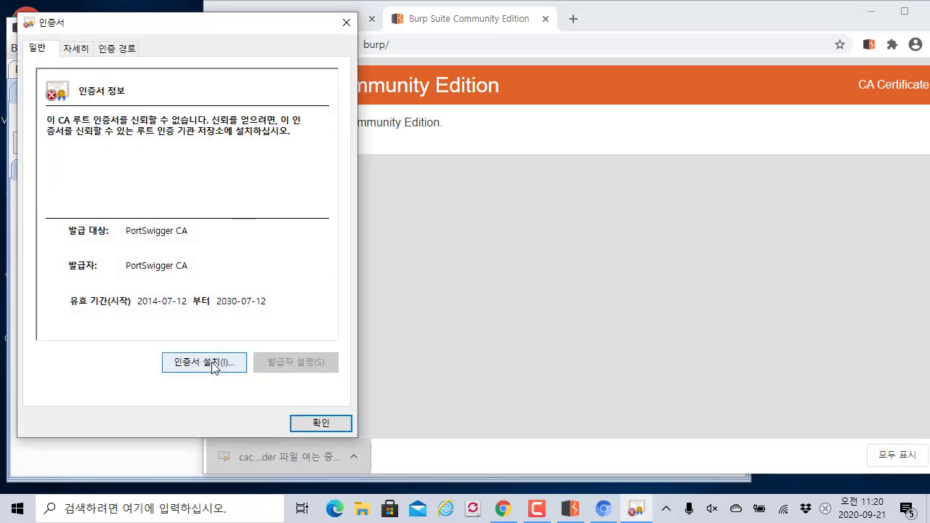
{"action": "left_click_drag", "start_coordinate": [197, 27], "coordinate": [314, 46]}
{"action": "left_click_drag", "start_coordinate": [505, 54], "coordinate": [682, 39]}
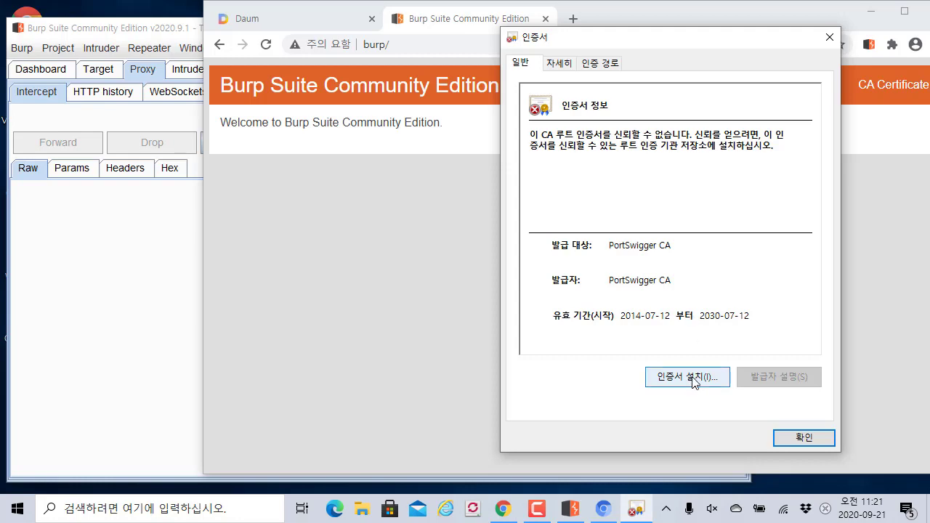
{"action": "left_click", "coordinate": [694, 383]}
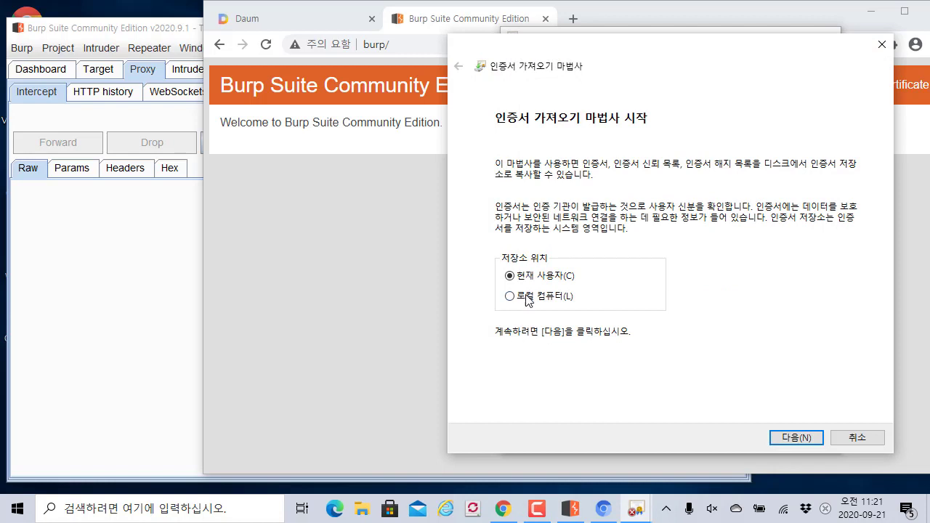
{"action": "left_click", "coordinate": [795, 439]}
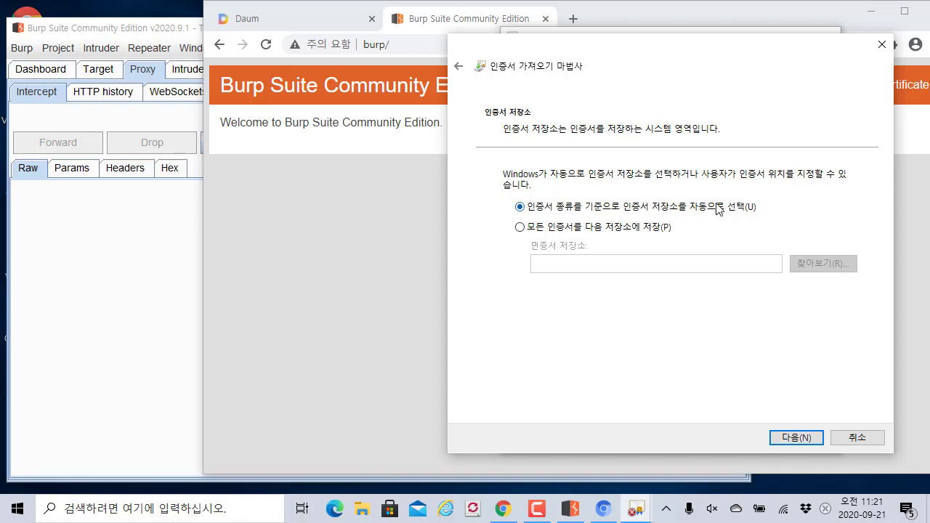
Step: Place all certificates in the Trusted Root Certification Authorities store (신뢰할 수 있는 루트 인증 기관) and continue to the import wizard's completion page
{"action": "left_click", "coordinate": [645, 228]}
{"action": "left_click", "coordinate": [823, 262]}
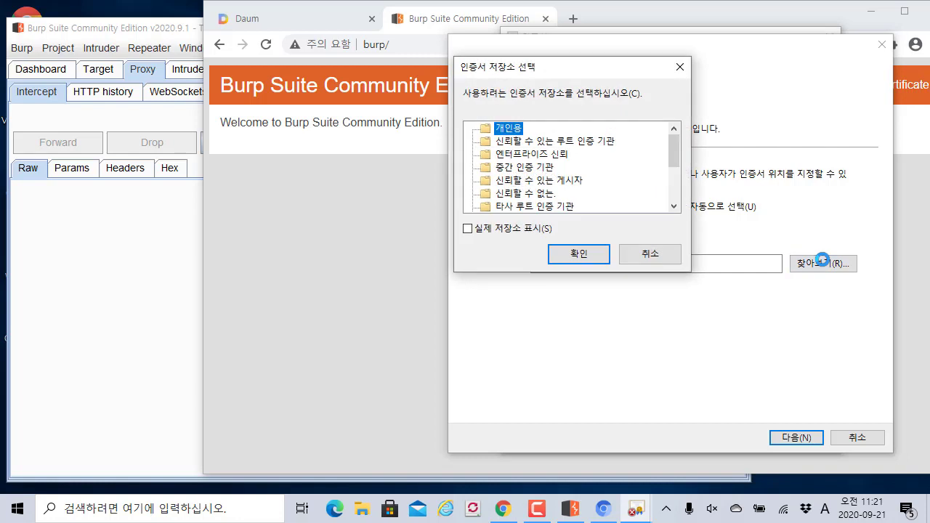
{"action": "left_click", "coordinate": [558, 141]}
{"action": "left_click_drag", "start_coordinate": [564, 72], "coordinate": [320, 135]}
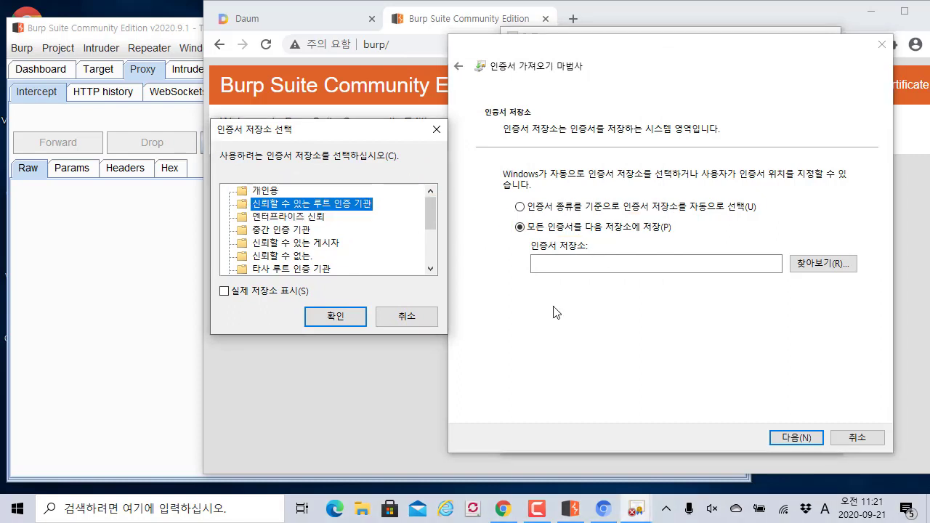
{"action": "left_click", "coordinate": [354, 320]}
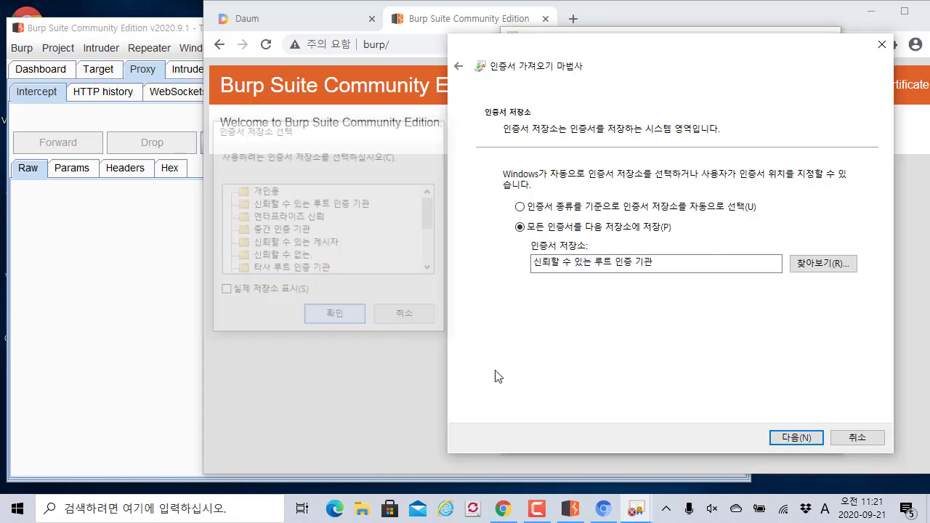
{"action": "left_click", "coordinate": [792, 443]}
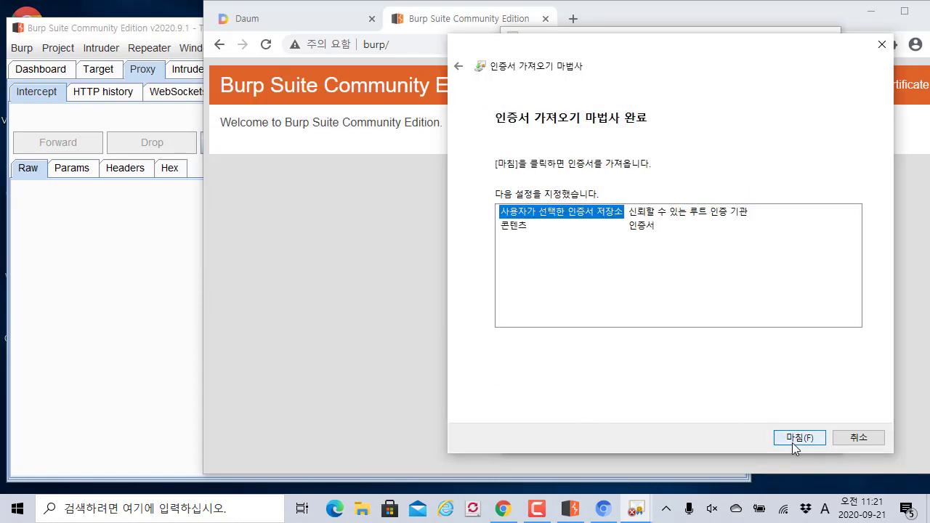
Step: Finish importing the PortSwigger CA certificate, accept the root-certificate security warning, and close the certificate window
{"action": "left_click", "coordinate": [799, 438]}
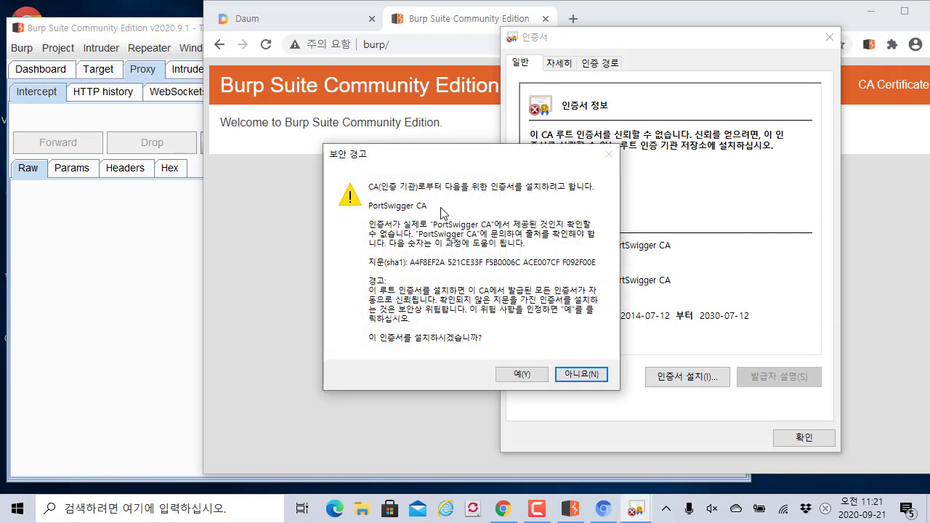
{"action": "left_click", "coordinate": [521, 374]}
{"action": "left_click", "coordinate": [501, 310]}
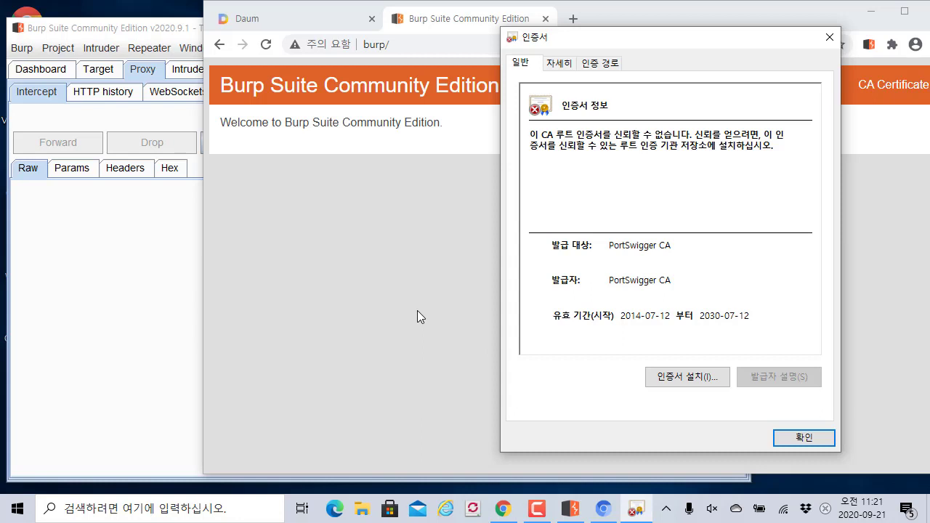
{"action": "left_click", "coordinate": [807, 439]}
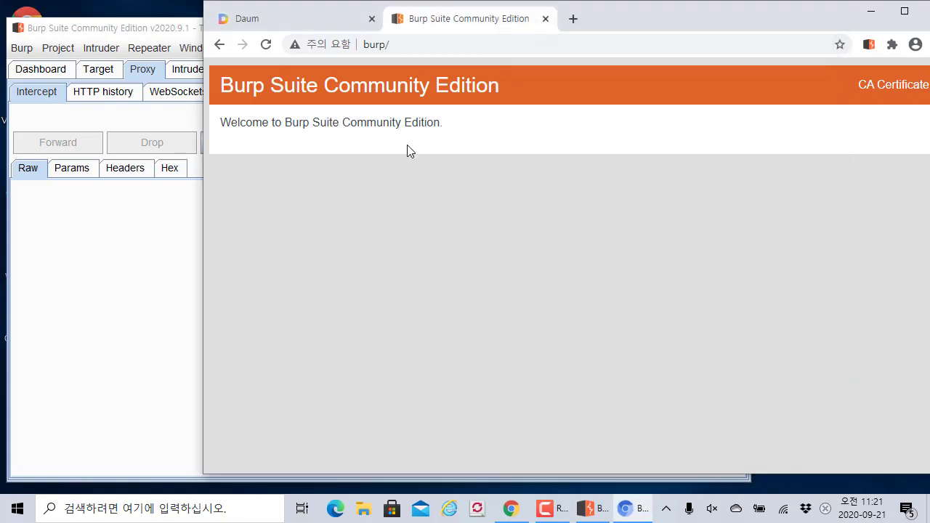
{"action": "left_click", "coordinate": [549, 20]}
{"action": "left_click_drag", "start_coordinate": [671, 11], "coordinate": [346, 28]}
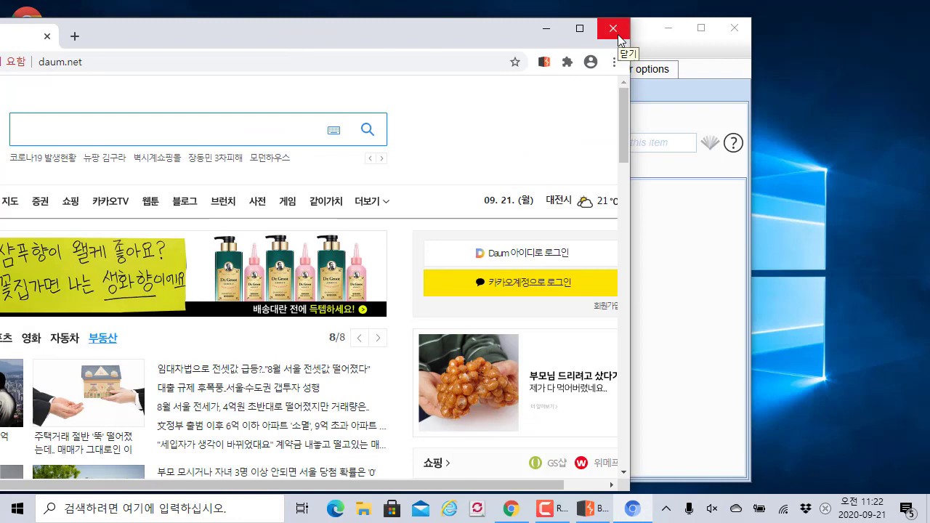
{"action": "left_click", "coordinate": [618, 34]}
{"action": "left_click_drag", "start_coordinate": [334, 42], "coordinate": [425, 44]}
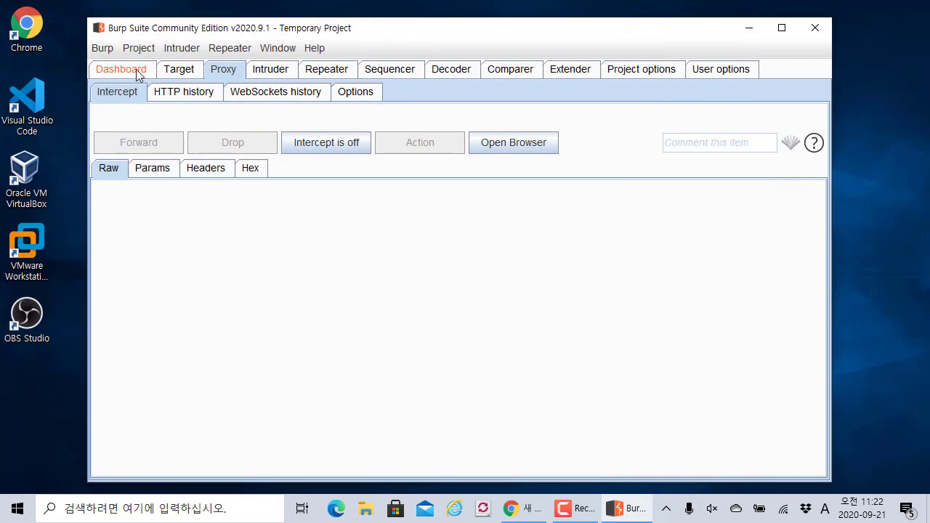
{"action": "left_click_drag", "start_coordinate": [272, 29], "coordinate": [242, 26]}
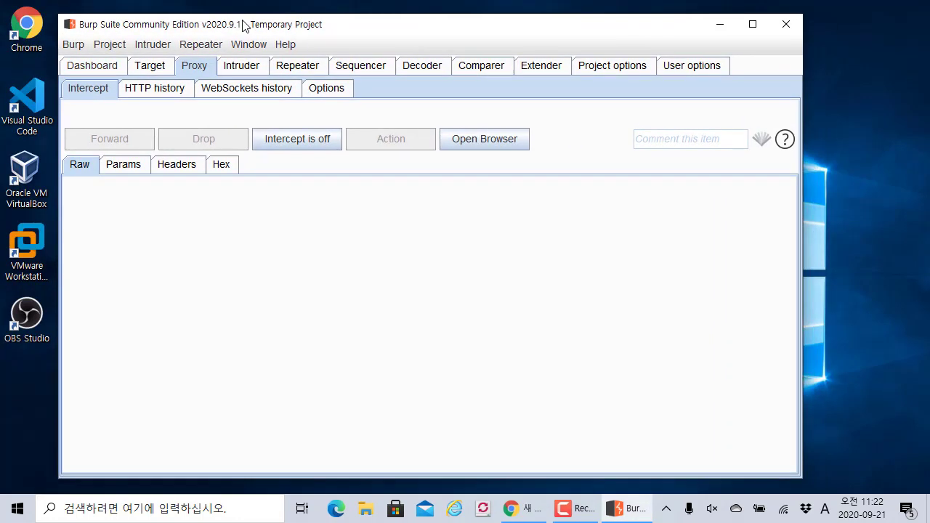
Step: Launch Burp's embedded browser again and place its window so that it only partly overlaps Burp Suite
{"action": "left_click", "coordinate": [487, 144]}
{"action": "left_click_drag", "start_coordinate": [294, 31], "coordinate": [657, 45]}
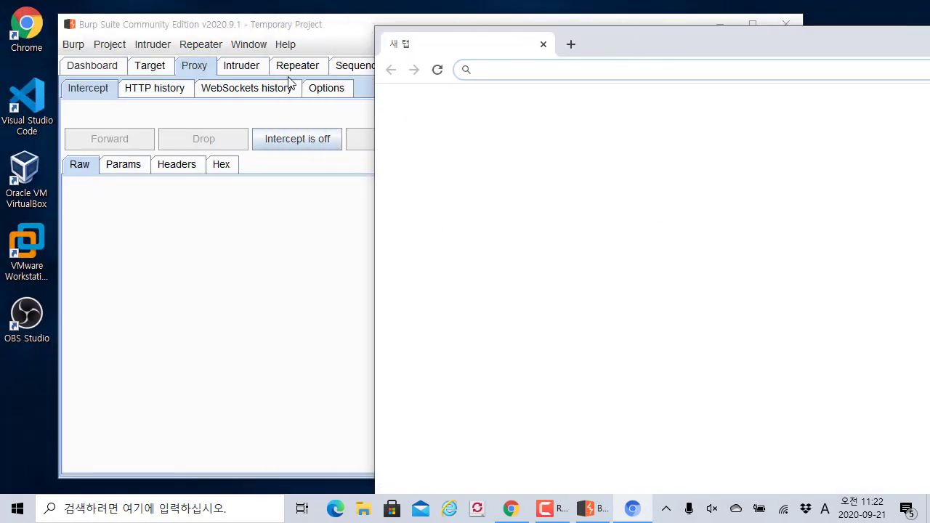
{"action": "left_click_drag", "start_coordinate": [593, 32], "coordinate": [471, 33]}
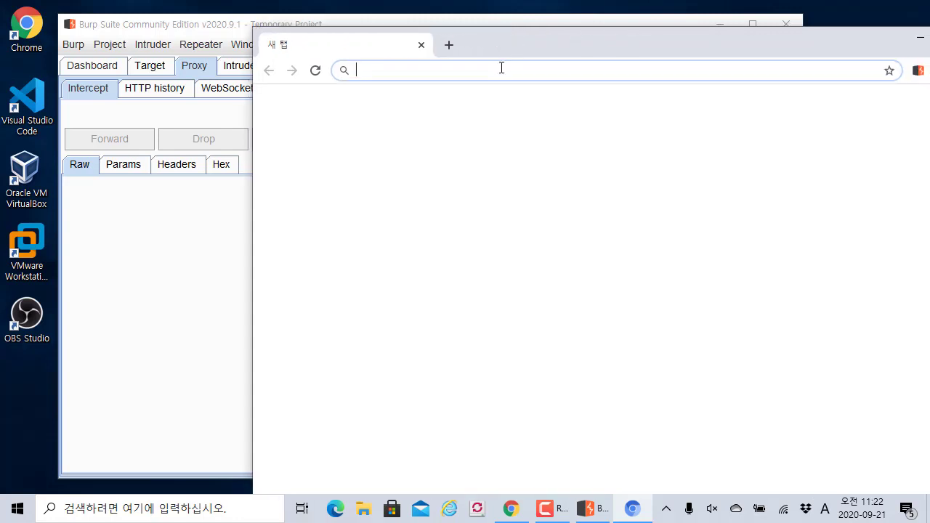
Step: Load naver.com in the embedded browser and move its window aside to uncover Burp's intercept controls
{"action": "type", "text": "www.daum.net"}
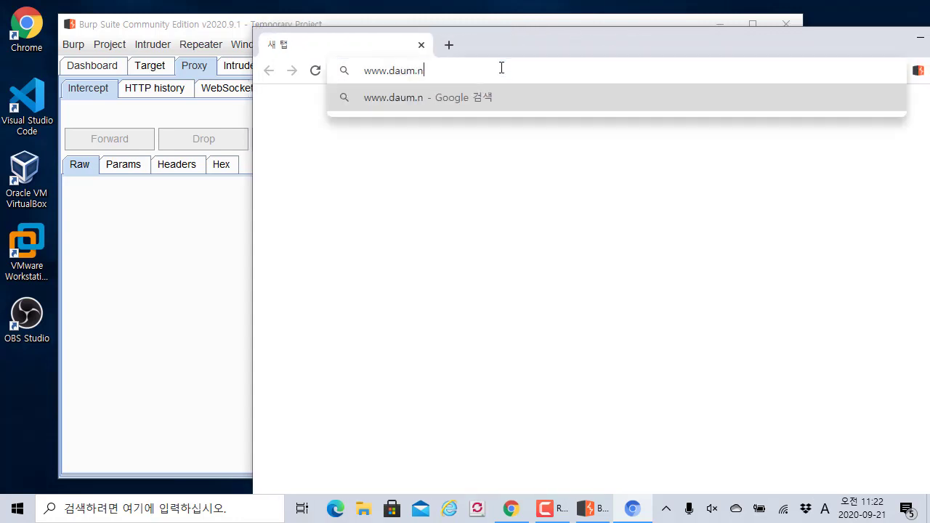
{"action": "key", "text": "BackSpace"}
{"action": "key", "text": "BackSpace"}
{"action": "key", "text": "BackSpace"}
{"action": "key", "text": "BackSpace"}
{"action": "key", "text": "BackSpace"}
{"action": "key", "text": "BackSpace"}
{"action": "key", "text": "BackSpace"}
{"action": "key", "text": "BackSpace"}
{"action": "type", "text": "naver.com"}
{"action": "key", "text": "Return"}
{"action": "left_click_drag", "start_coordinate": [504, 42], "coordinate": [762, 55]}
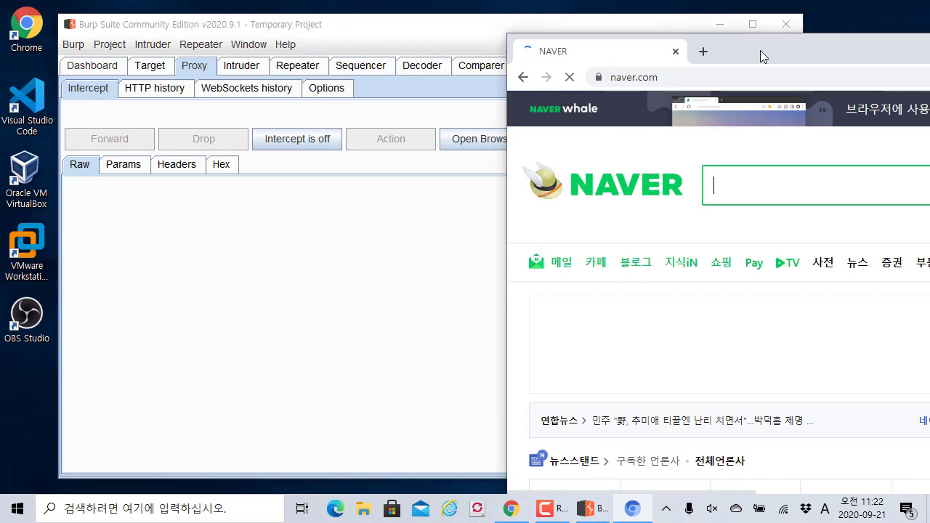
Step: Shift Burp Suite away from the browser, maximise the browser window, and turn on interception in Burp's Proxy
{"action": "left_click", "coordinate": [195, 65]}
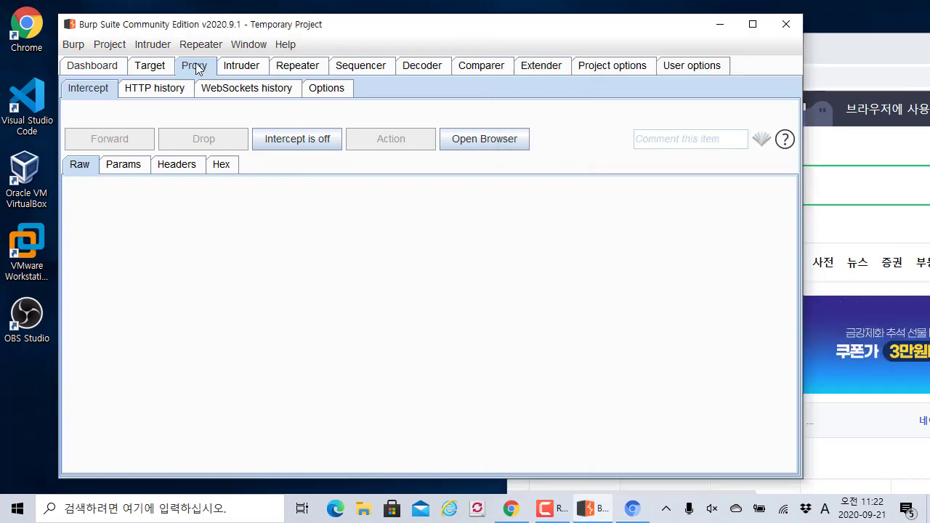
{"action": "key", "text": "alt+Tab"}
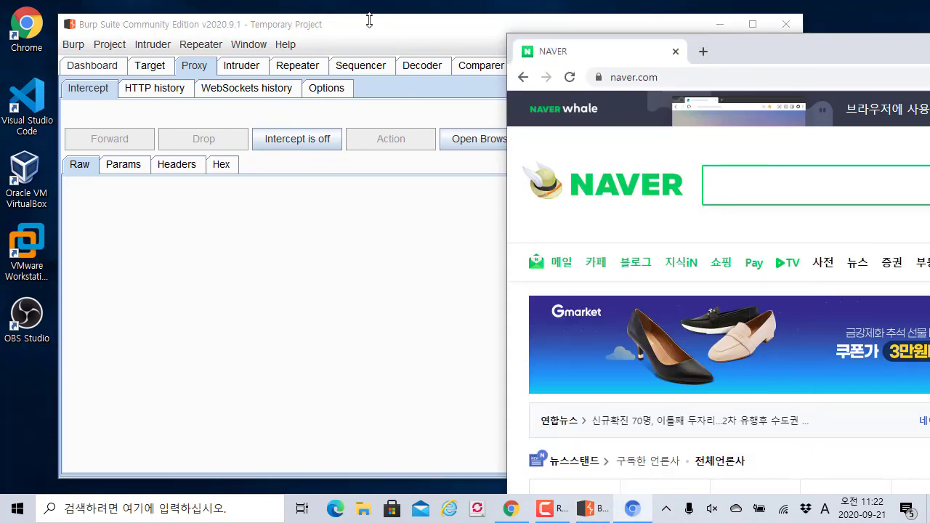
{"action": "left_click_drag", "start_coordinate": [356, 27], "coordinate": [294, 23]}
{"action": "key", "text": "alt+Tab"}
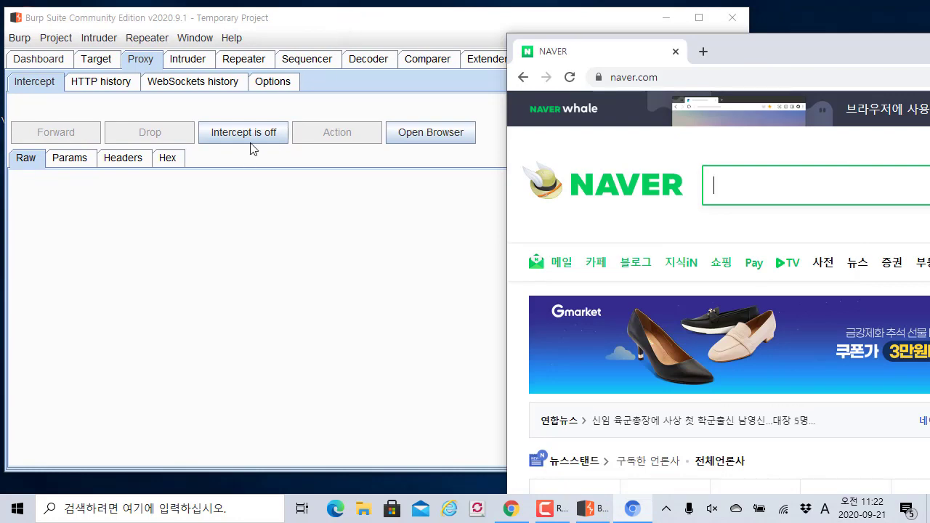
{"action": "double_click", "coordinate": [751, 57]}
{"action": "key", "text": "alt+Tab"}
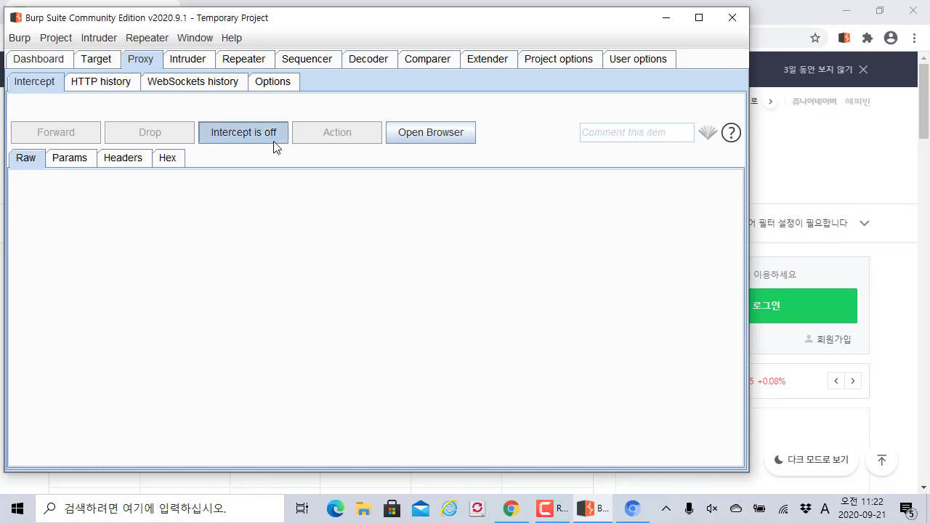
{"action": "key", "text": "alt+Tab"}
{"action": "left_click", "coordinate": [266, 38]}
{"action": "type", "text": "www.daumn"}
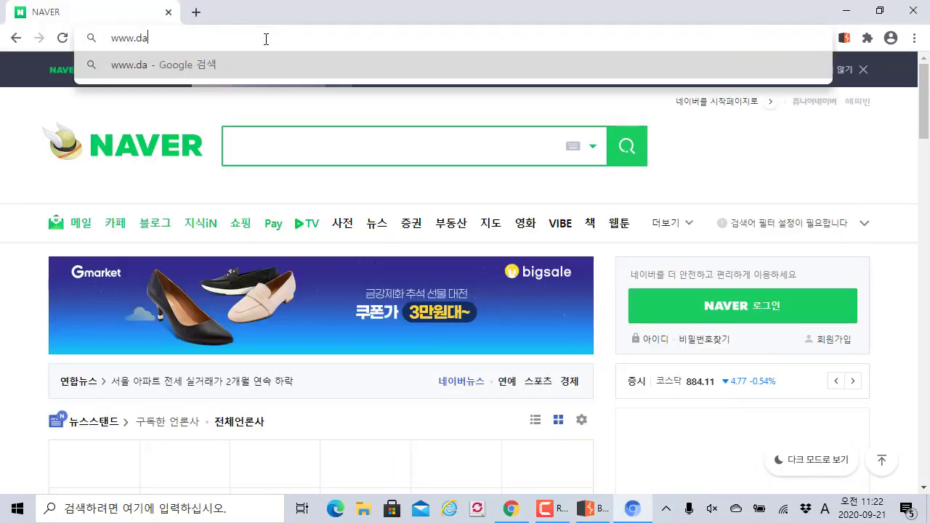
{"action": "key", "text": "BackSpace"}
{"action": "type", "text": ".net"}
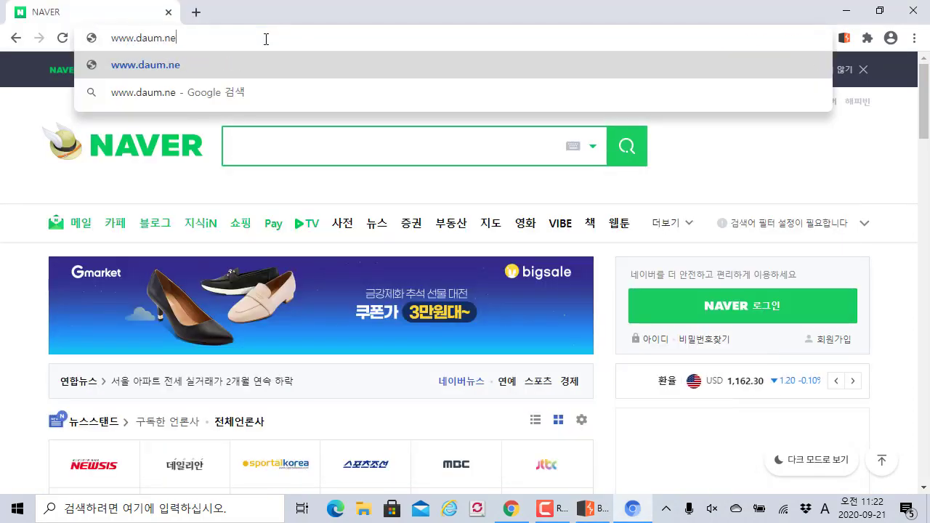
{"action": "key", "text": "Return"}
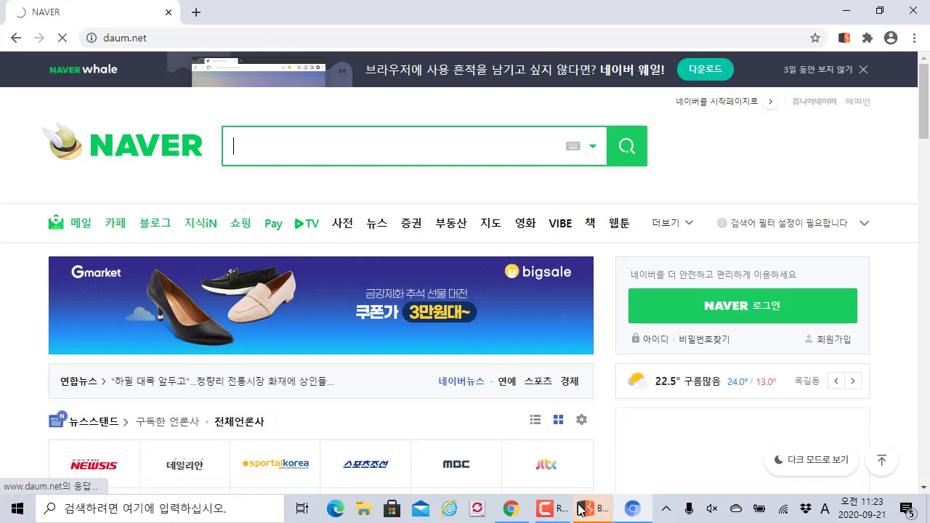
{"action": "left_click_drag", "start_coordinate": [443, 6], "coordinate": [778, 30]}
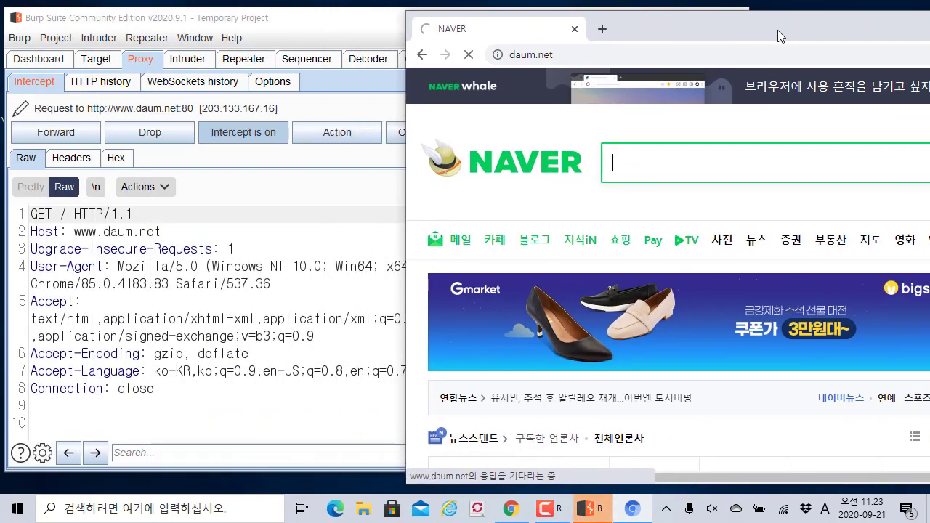
{"action": "left_click", "coordinate": [366, 29]}
{"action": "left_click_drag", "start_coordinate": [412, 28], "coordinate": [408, 36]}
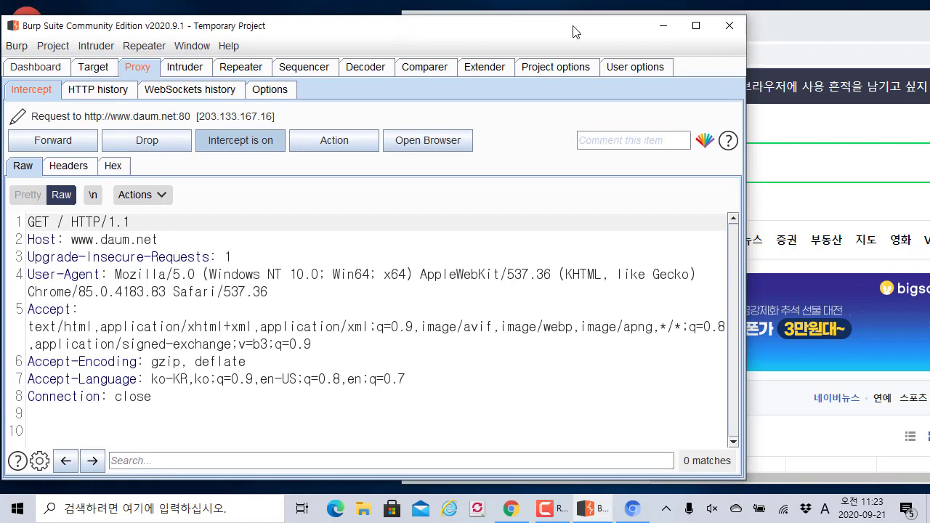
{"action": "left_click", "coordinate": [779, 36]}
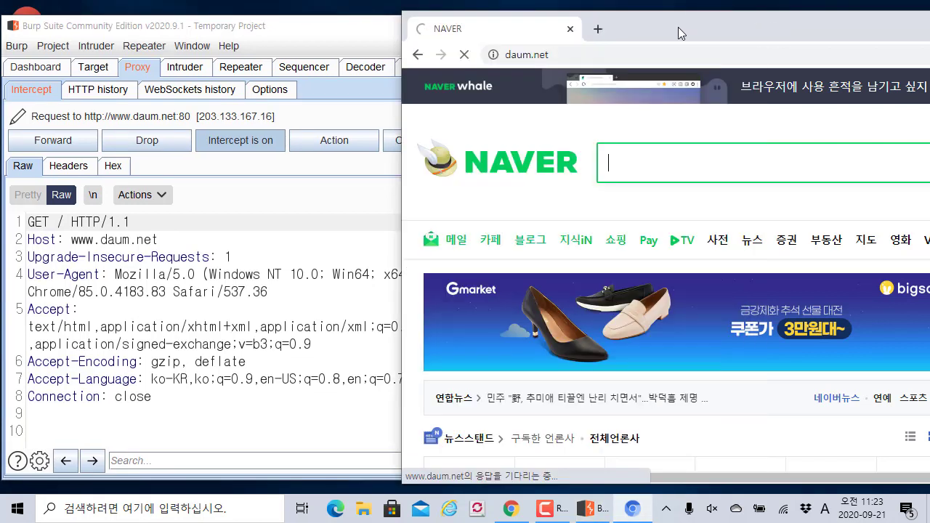
{"action": "left_click_drag", "start_coordinate": [679, 27], "coordinate": [689, 33]}
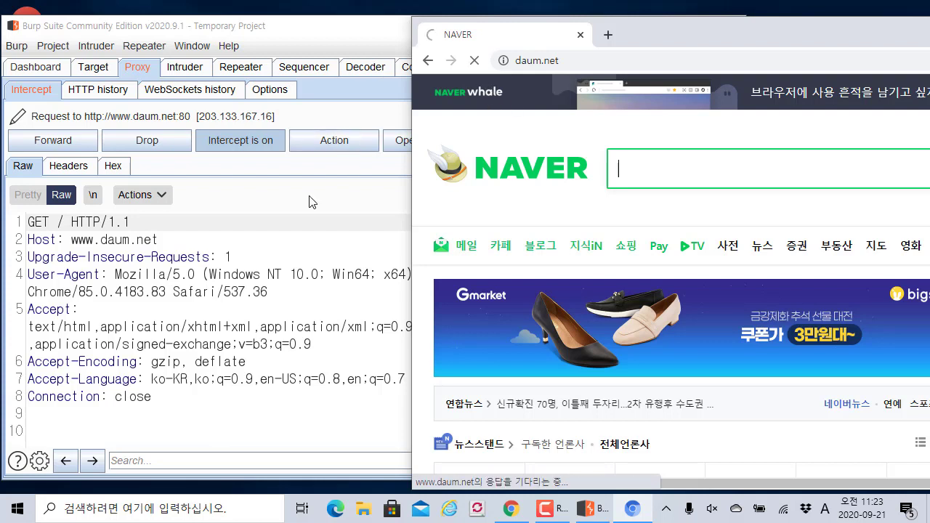
Step: Turn off interception in Burp's Proxy and bring the embedded browser with the Daum page to the front
{"action": "left_click", "coordinate": [289, 166]}
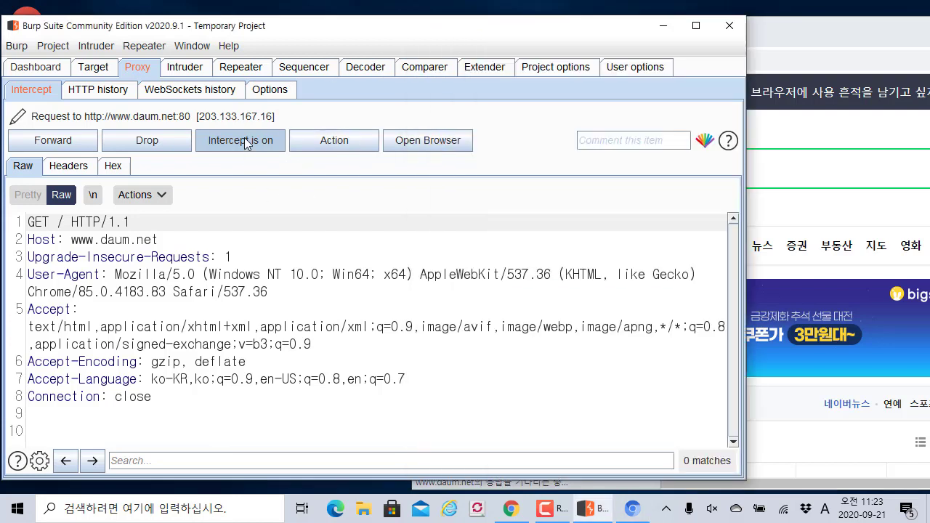
{"action": "left_click", "coordinate": [244, 137]}
{"action": "left_click", "coordinate": [762, 49]}
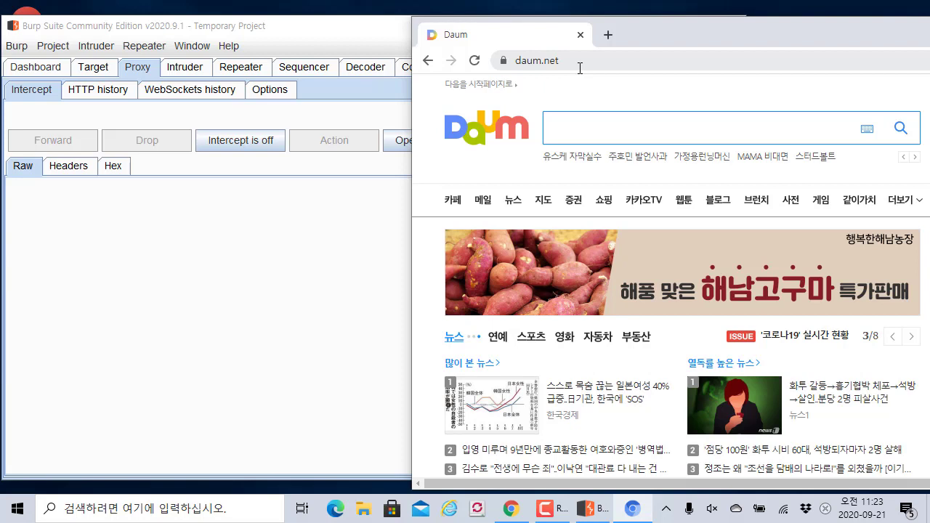
{"action": "key", "text": "alt+Tab"}
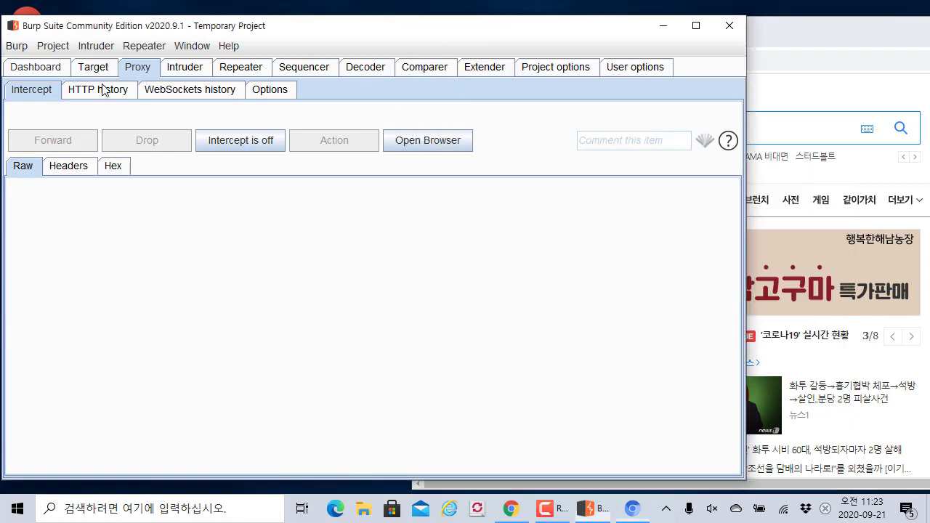
{"action": "left_click", "coordinate": [93, 67]}
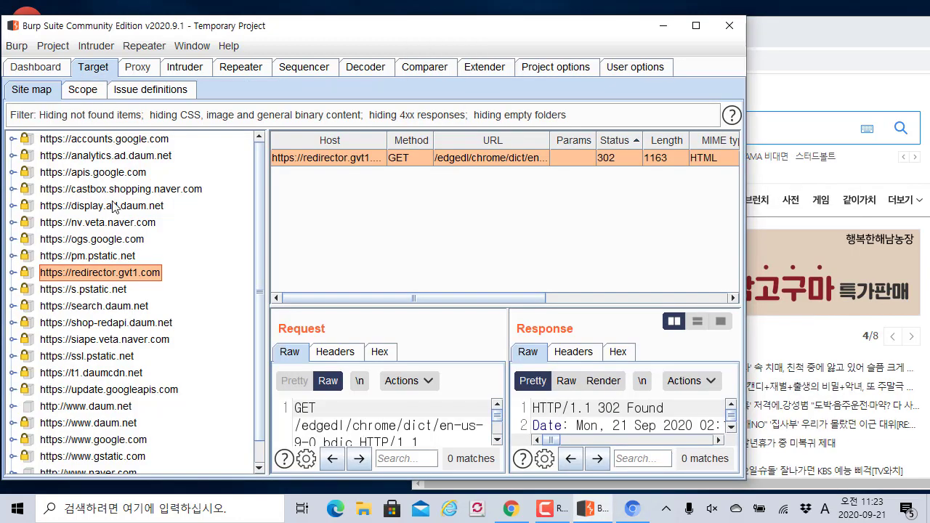
{"action": "left_click", "coordinate": [82, 90]}
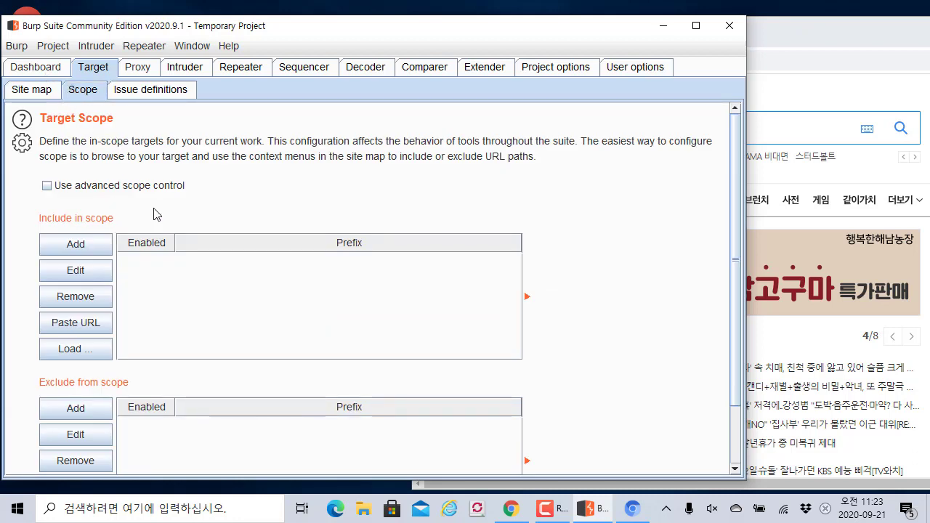
{"action": "left_click", "coordinate": [47, 90]}
{"action": "right_click", "coordinate": [90, 162]}
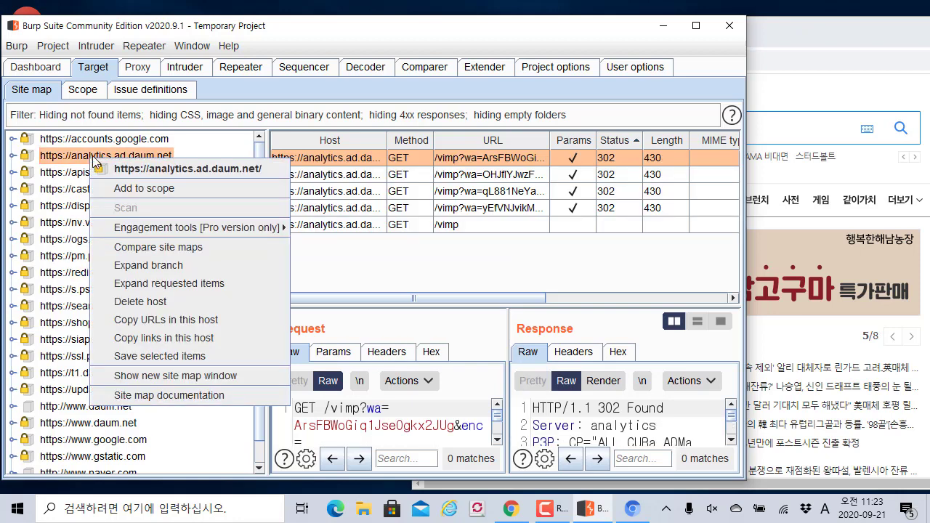
Step: Add the prefix naver.com to the included target scope and disable logging of out-of-scope Proxy traffic
{"action": "left_click", "coordinate": [102, 97]}
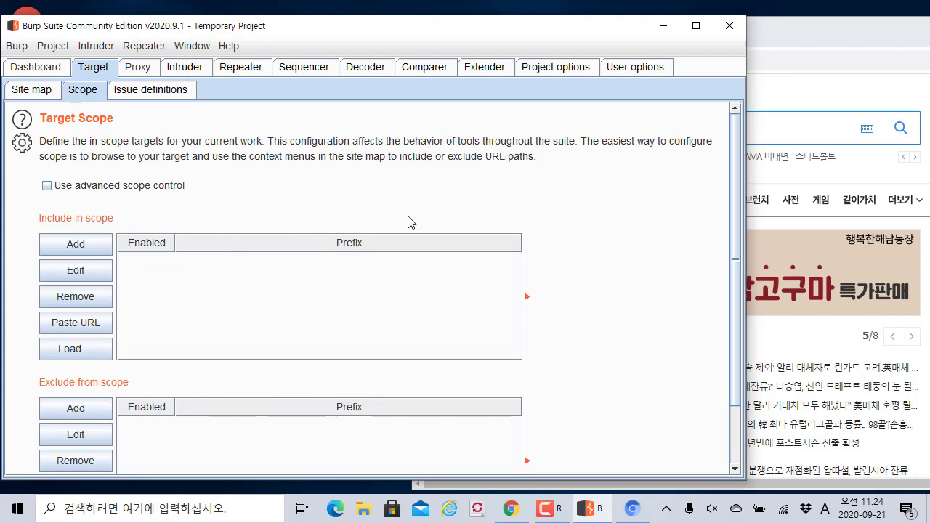
{"action": "left_click", "coordinate": [100, 245]}
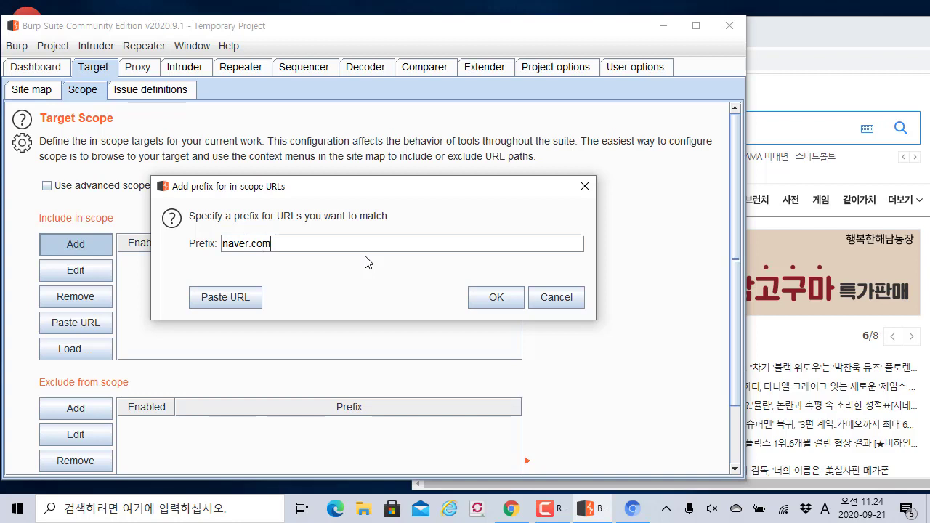
{"action": "key", "text": "ctrl+a"}
{"action": "left_click_drag", "start_coordinate": [383, 190], "coordinate": [80, 222]}
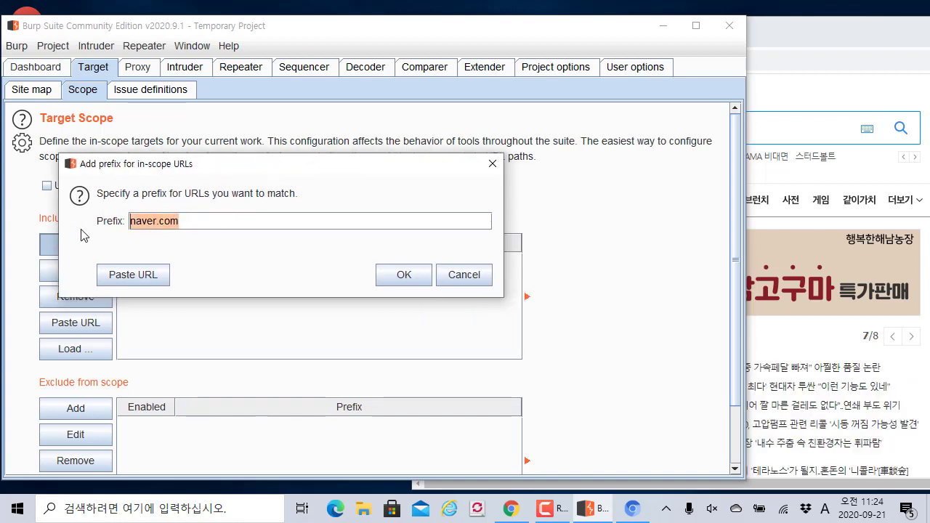
{"action": "left_click", "coordinate": [402, 276]}
{"action": "left_click", "coordinate": [464, 311]}
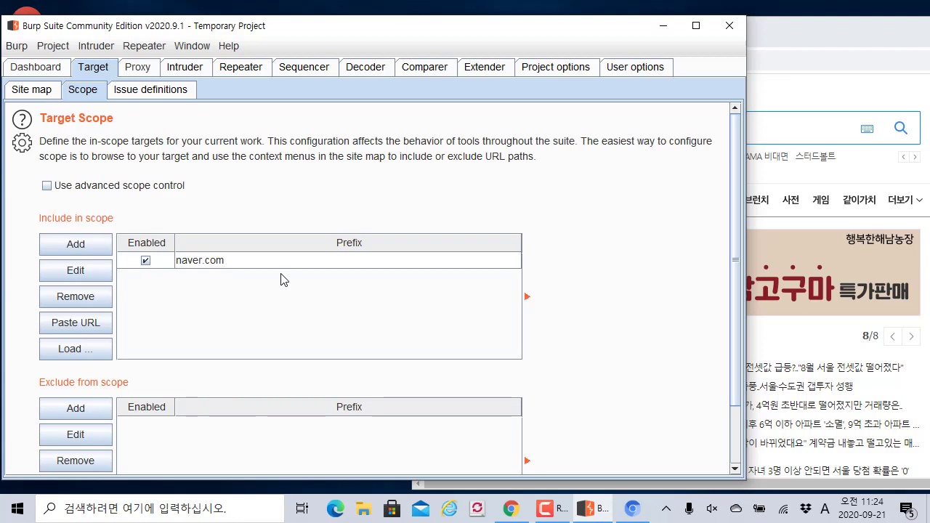
{"action": "left_click_drag", "start_coordinate": [114, 229], "coordinate": [269, 270]}
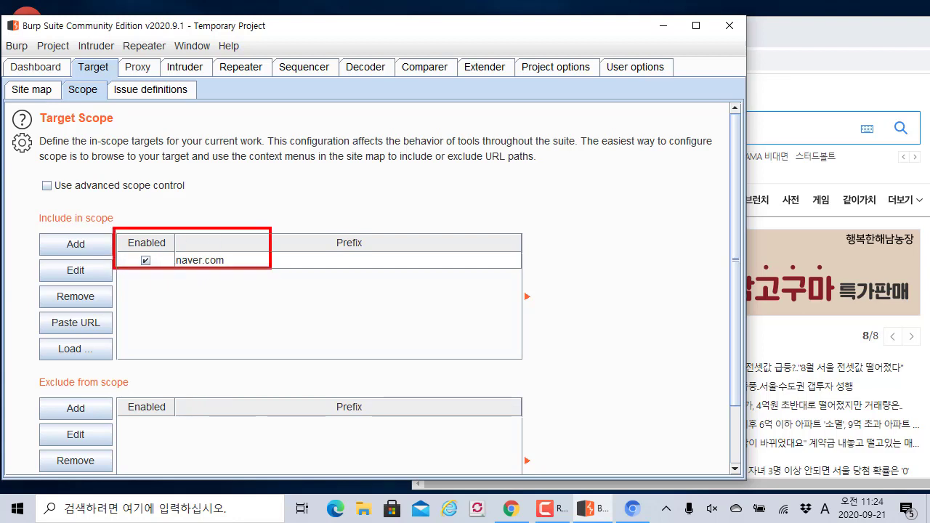
{"action": "left_click_drag", "start_coordinate": [220, 212], "coordinate": [230, 223]}
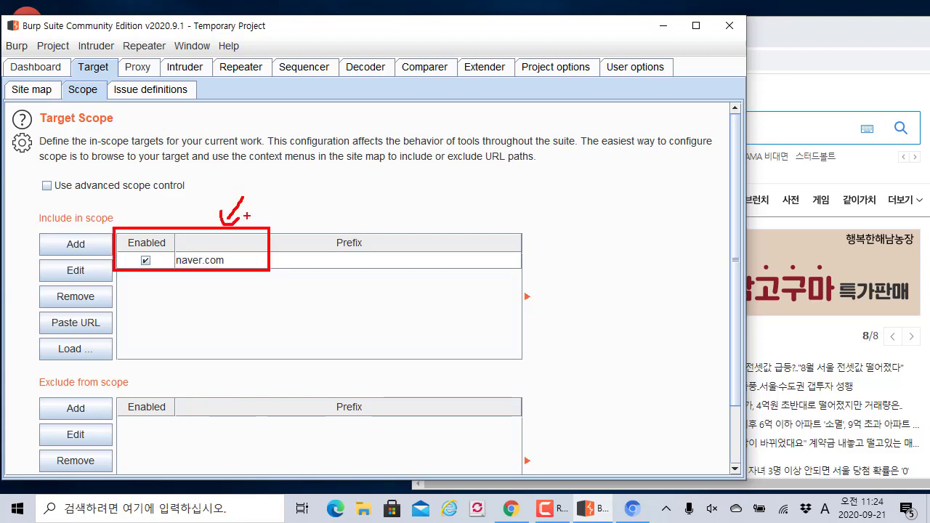
{"action": "key", "text": "Escape"}
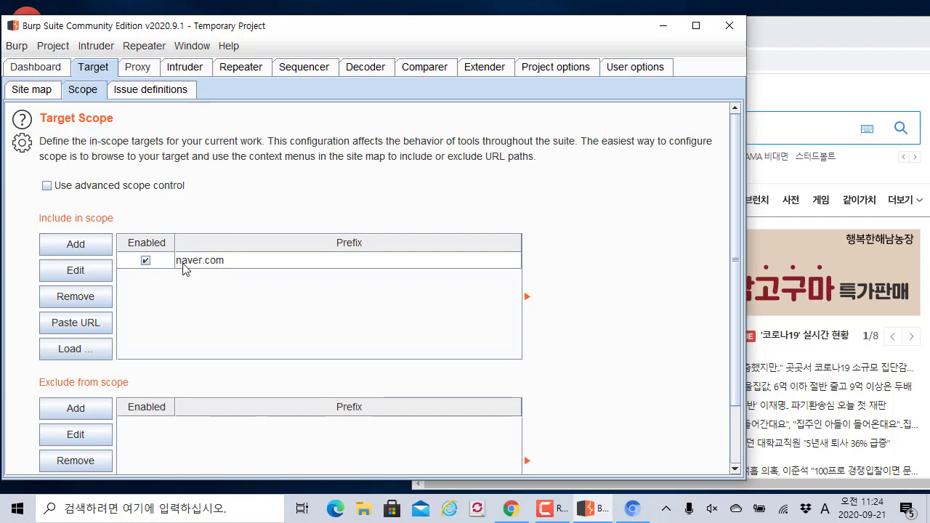
Step: Enable the Intercept Client Requests rule in Burp's Proxy that requires the URL to be in target scope
{"action": "left_click", "coordinate": [138, 66]}
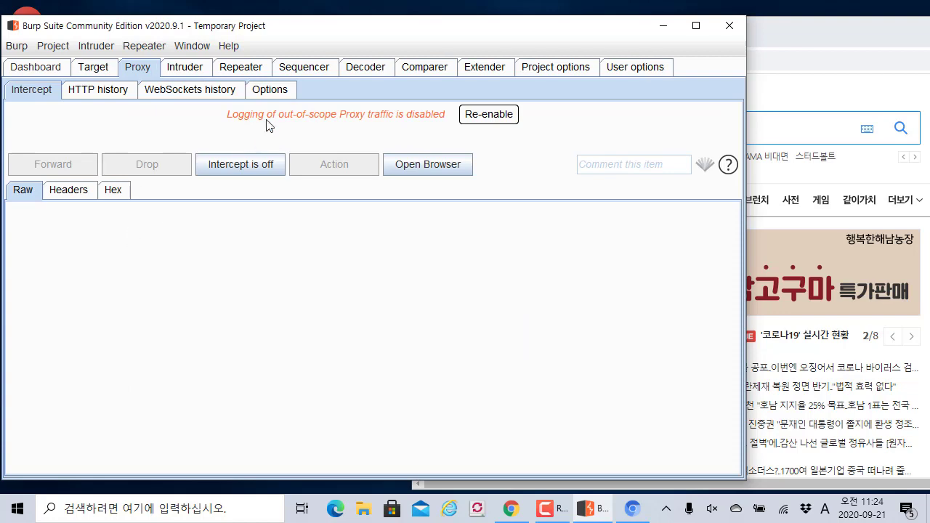
{"action": "left_click", "coordinate": [269, 90]}
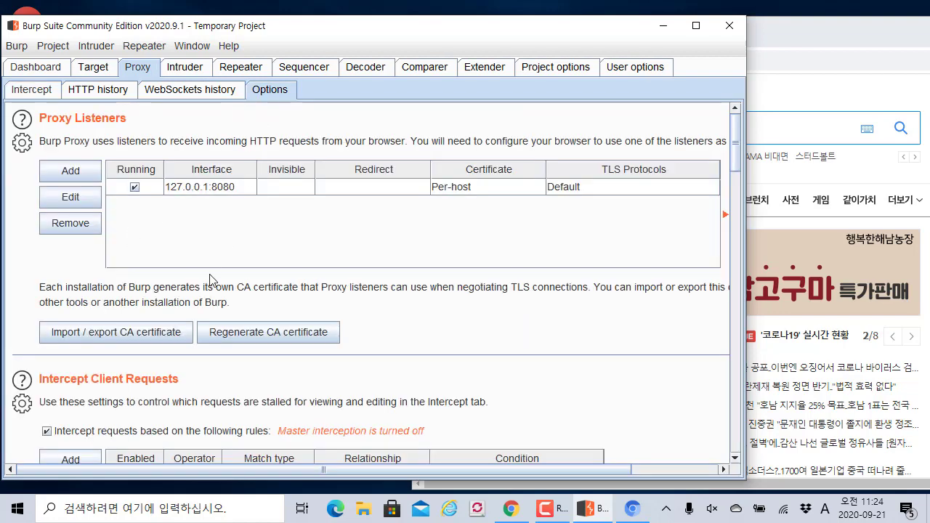
{"action": "scroll", "coordinate": [208, 233], "scroll_direction": "down", "scroll_amount": 5}
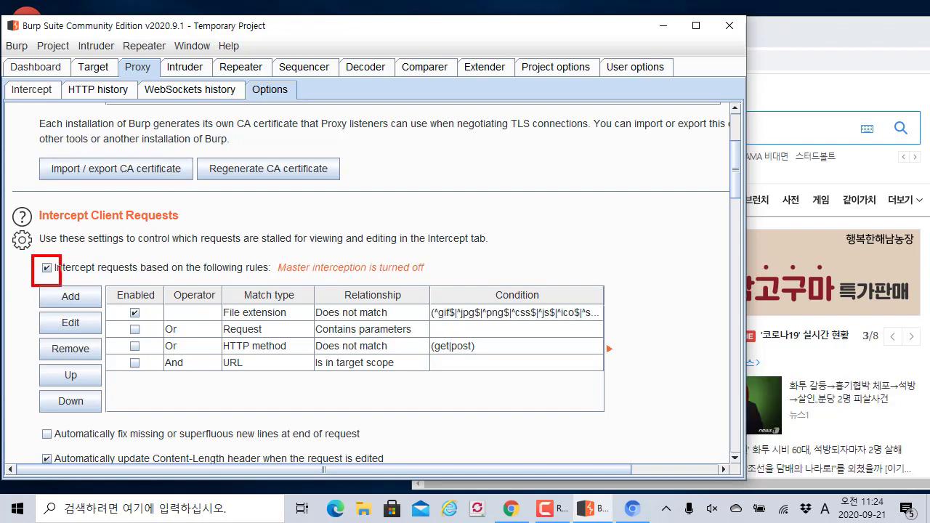
{"action": "mouse_move", "coordinate": [121, 355]}
{"action": "left_mouse_down"}
{"action": "mouse_move", "coordinate": [152, 375]}
{"action": "mouse_move", "coordinate": [235, 387]}
{"action": "mouse_move", "coordinate": [379, 381]}
{"action": "mouse_move", "coordinate": [353, 385]}
{"action": "left_mouse_up"}
{"action": "left_click_drag", "start_coordinate": [410, 360], "coordinate": [364, 355]}
{"action": "key", "text": "Escape"}
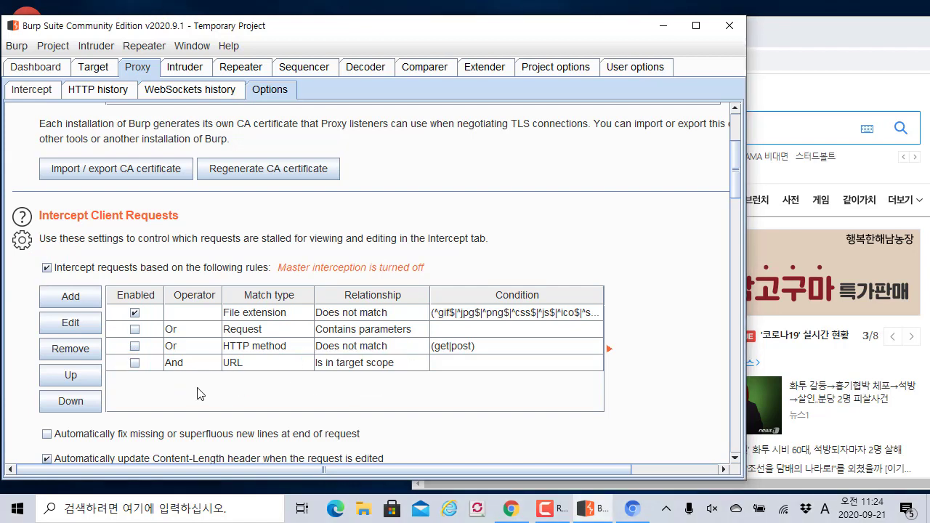
{"action": "left_click", "coordinate": [135, 363]}
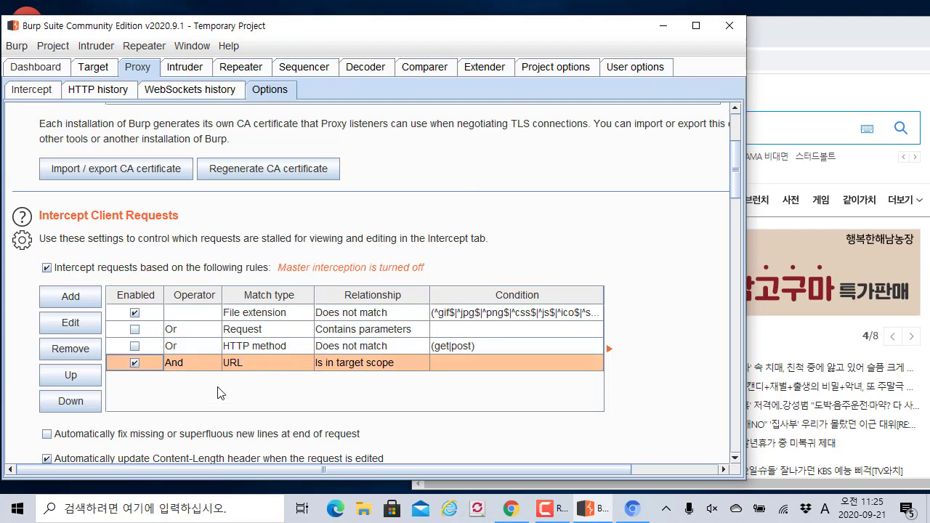
Step: Enable the Intercept Server Responses rule that requires the URL to be in target scope
{"action": "scroll", "coordinate": [205, 372], "scroll_direction": "down", "scroll_amount": 5}
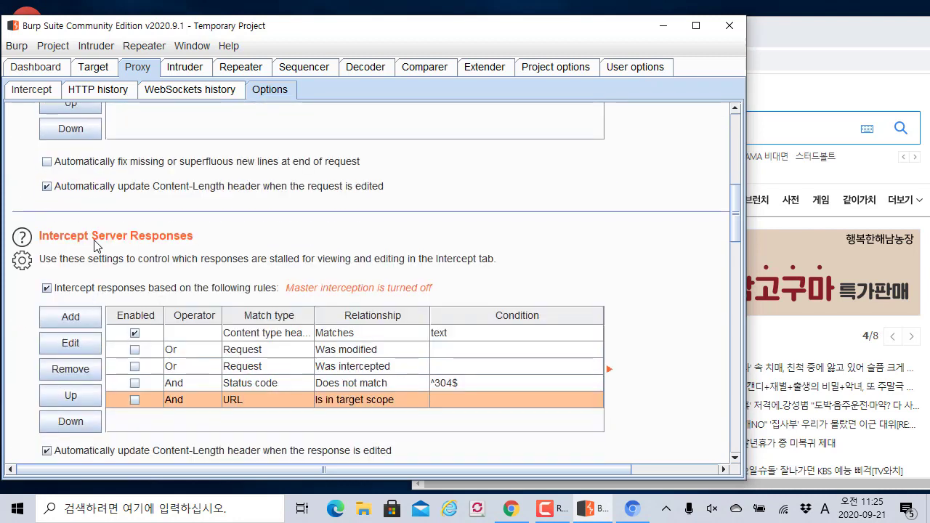
{"action": "left_click", "coordinate": [135, 400]}
{"action": "scroll", "coordinate": [231, 190], "scroll_direction": "up", "scroll_amount": 6}
{"action": "scroll", "coordinate": [231, 190], "scroll_direction": "up", "scroll_amount": 2}
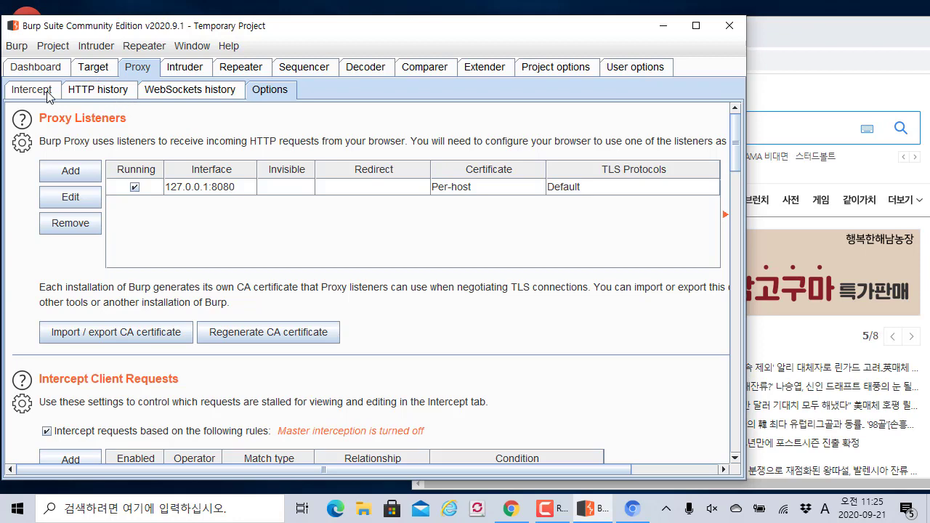
Step: Review the included target scope and the enabled client request and server response interception rules
{"action": "left_click", "coordinate": [93, 67]}
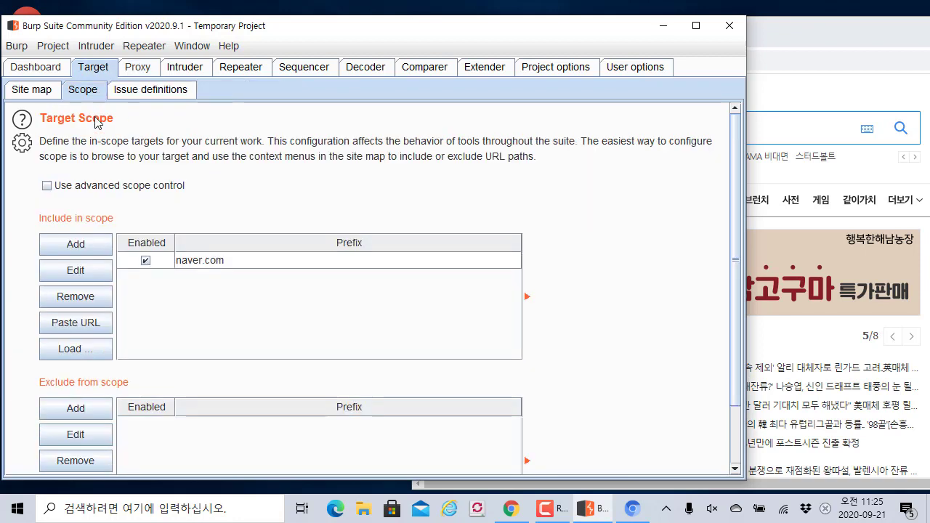
{"action": "left_click", "coordinate": [151, 68]}
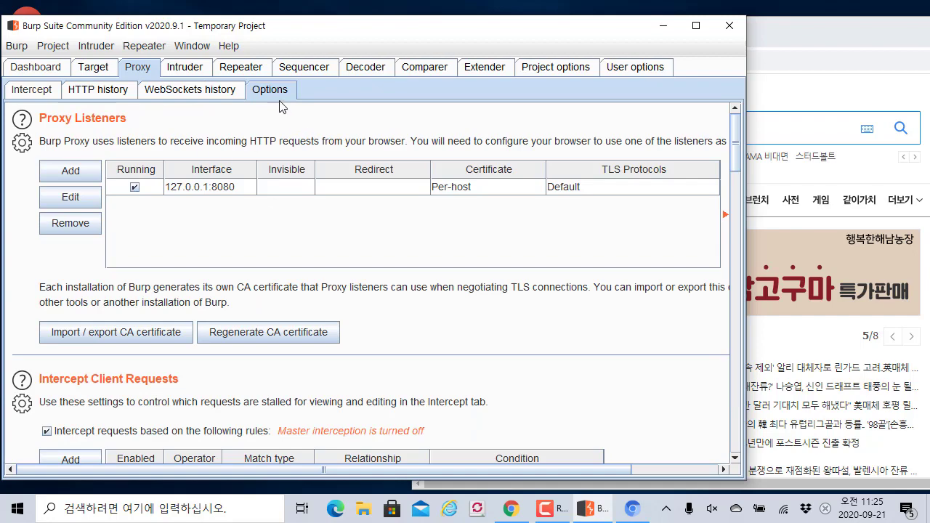
{"action": "scroll", "coordinate": [153, 266], "scroll_direction": "down", "scroll_amount": 5}
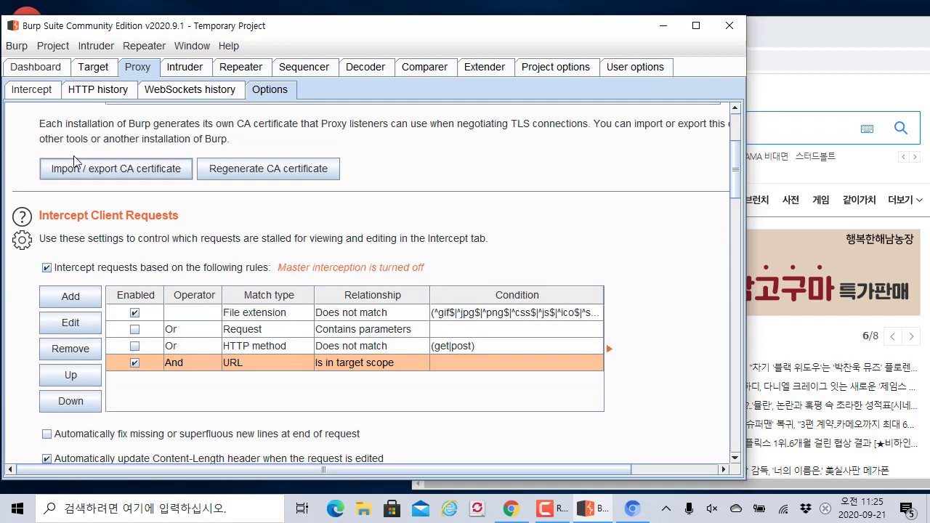
{"action": "scroll", "coordinate": [140, 268], "scroll_direction": "down", "scroll_amount": 3}
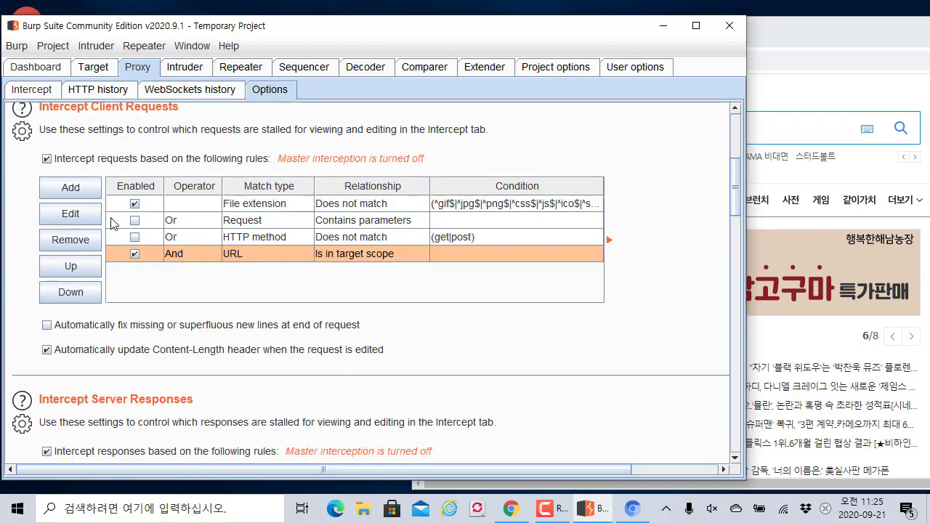
{"action": "scroll", "coordinate": [132, 256], "scroll_direction": "down", "scroll_amount": 2}
{"action": "scroll", "coordinate": [124, 395], "scroll_direction": "down", "scroll_amount": 6}
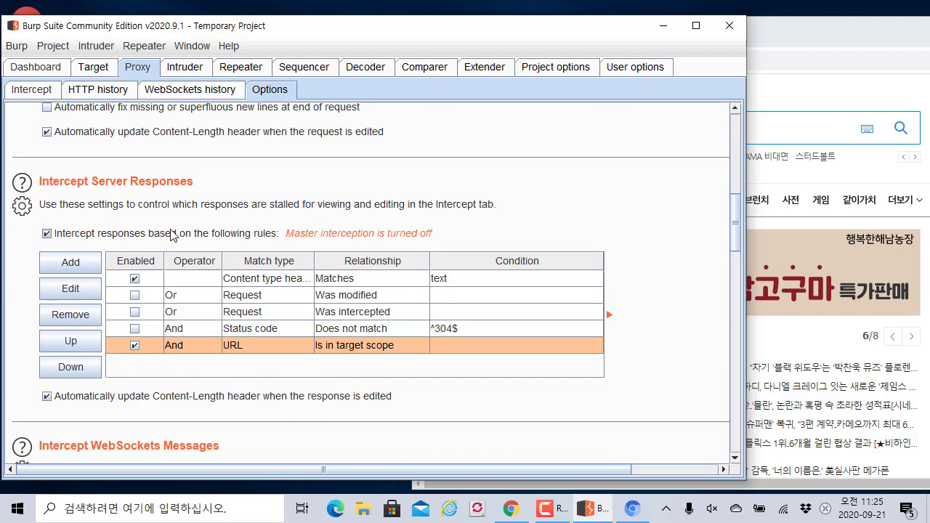
{"action": "left_click", "coordinate": [810, 52]}
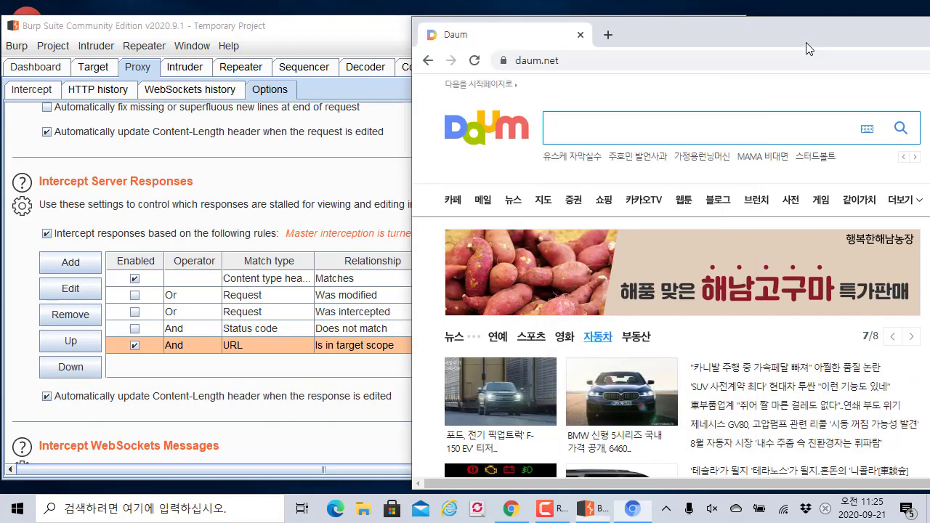
{"action": "left_click", "coordinate": [99, 72]}
{"action": "left_click", "coordinate": [146, 68]}
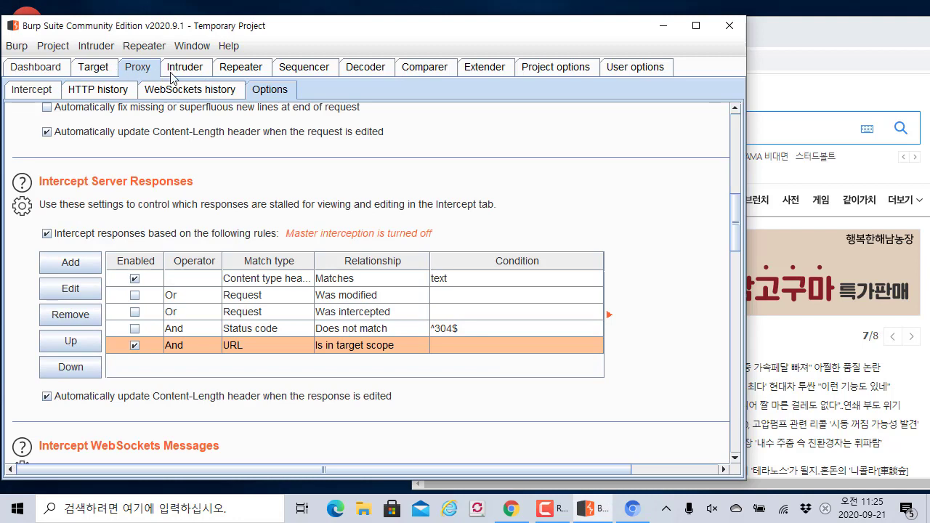
Step: Turn on Proxy interception and test it on the out-of-scope map.kakao.com page linked from Daum, closing that page again
{"action": "left_click", "coordinate": [44, 91]}
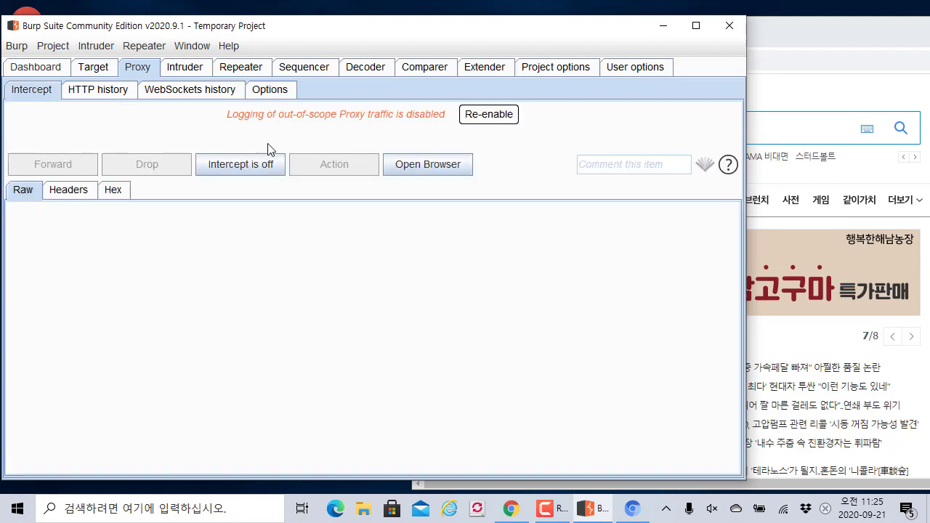
{"action": "left_click", "coordinate": [225, 165]}
{"action": "left_click", "coordinate": [783, 59]}
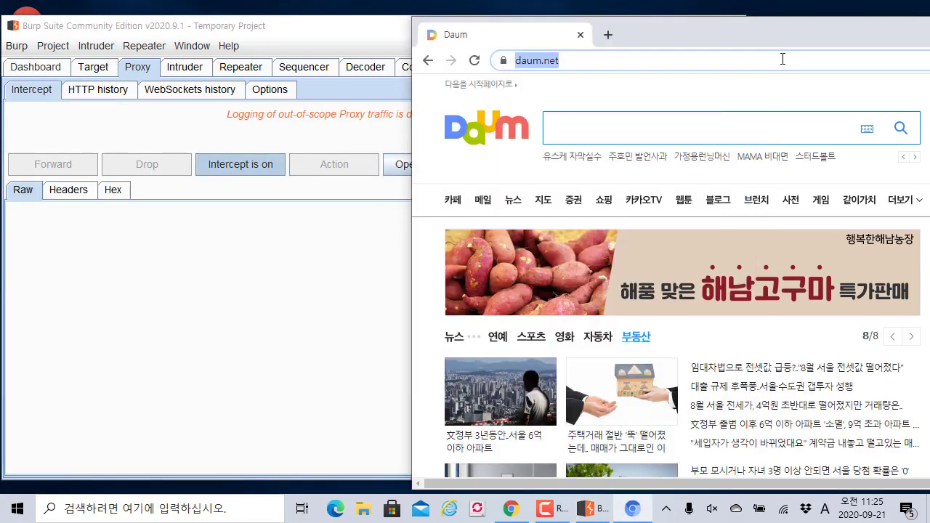
{"action": "left_click", "coordinate": [538, 202]}
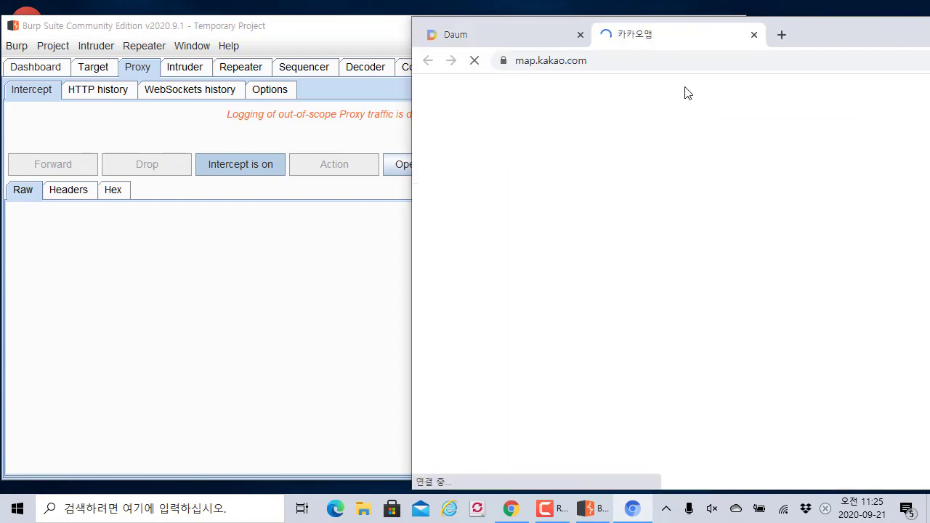
{"action": "left_click", "coordinate": [754, 35]}
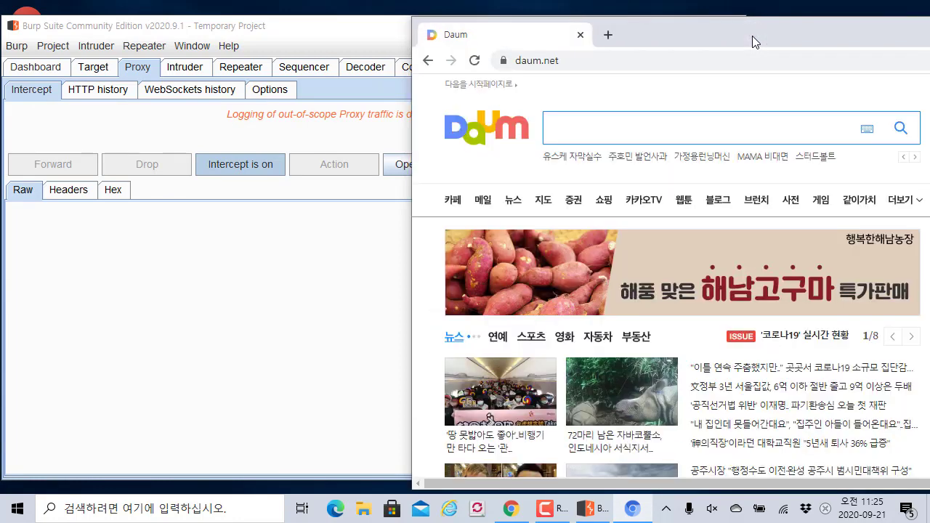
{"action": "left_click", "coordinate": [608, 35]}
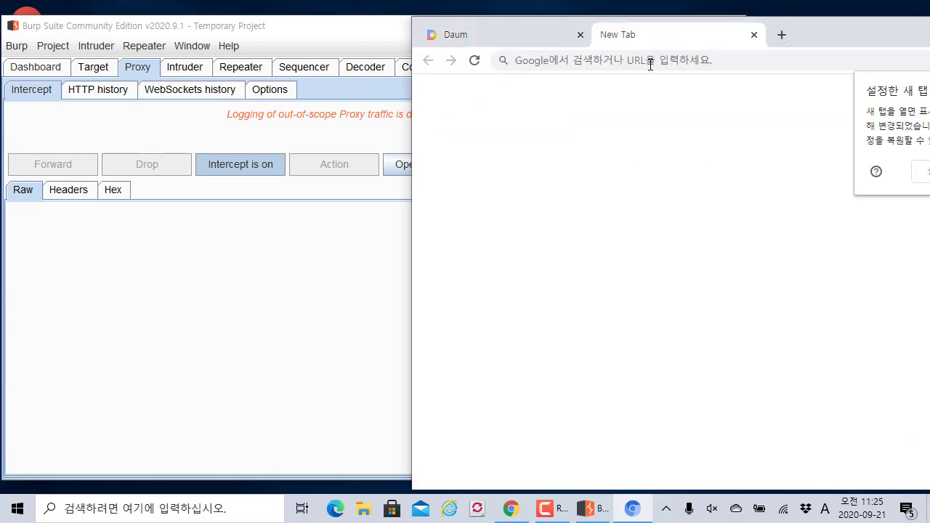
{"action": "left_click", "coordinate": [651, 61]}
{"action": "type", "text": "www.na"}
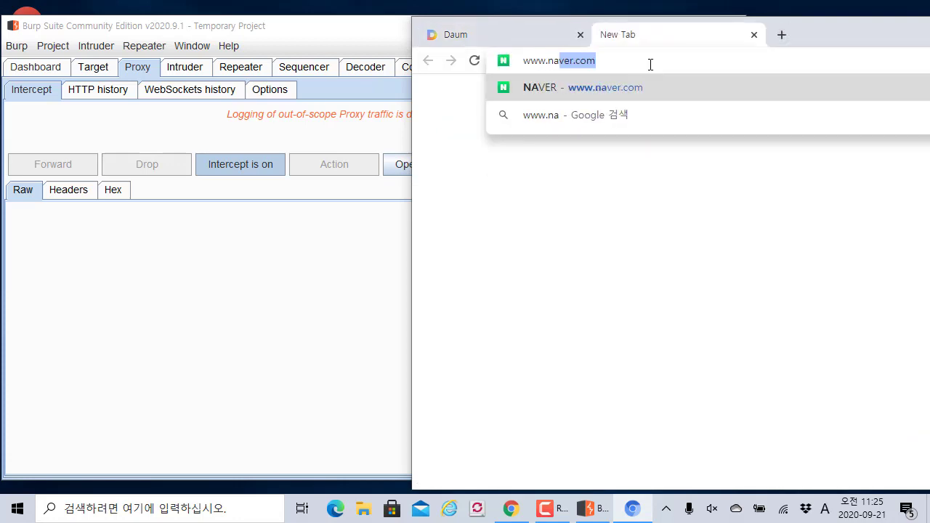
{"action": "key", "text": "Return"}
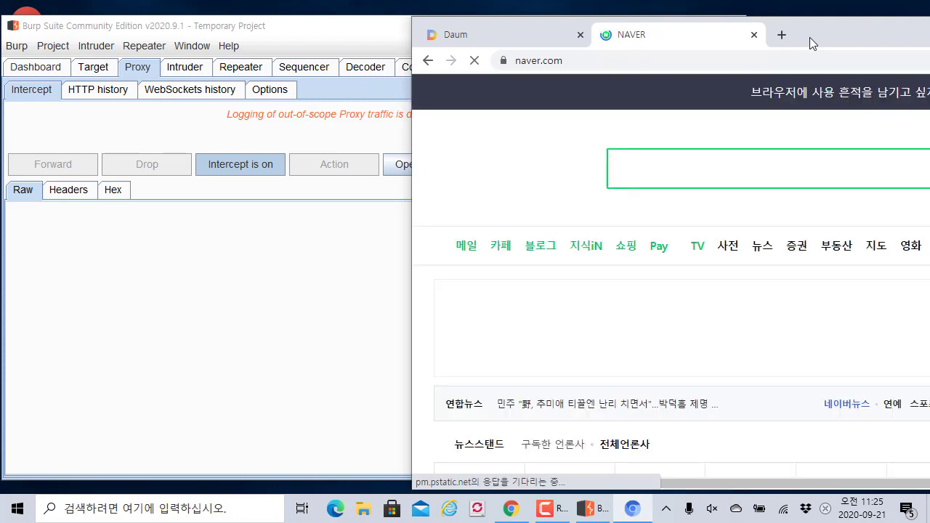
{"action": "left_click_drag", "start_coordinate": [829, 33], "coordinate": [716, 28]}
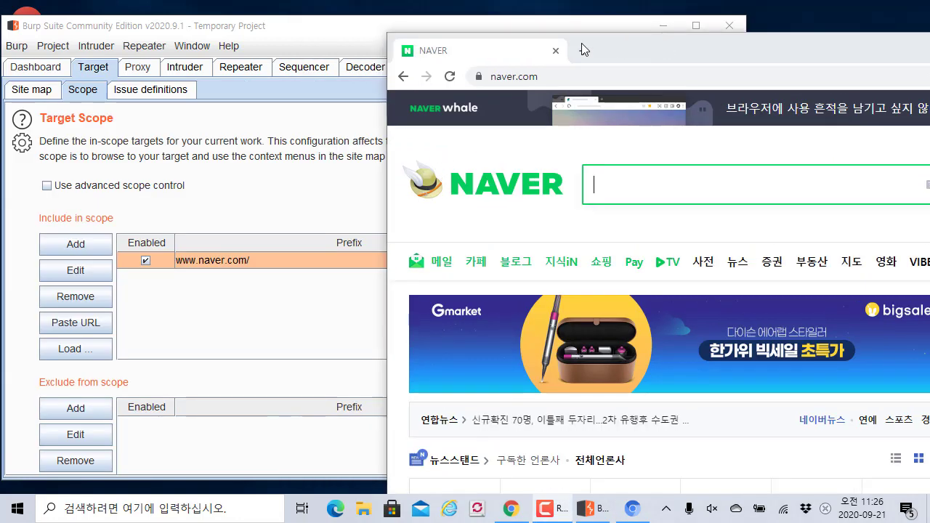
{"action": "left_click_drag", "start_coordinate": [591, 43], "coordinate": [548, 39]}
{"action": "left_click", "coordinate": [535, 77]}
{"action": "left_click_drag", "start_coordinate": [601, 54], "coordinate": [690, 53]}
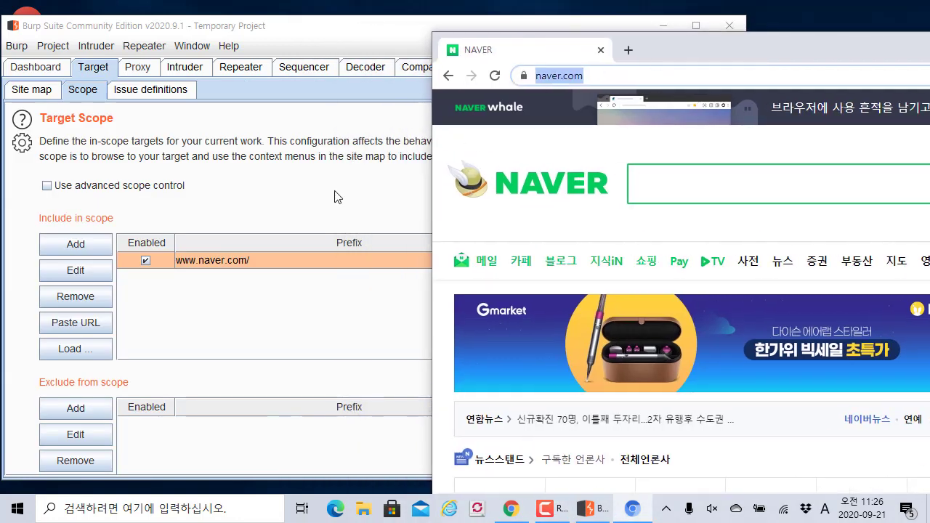
{"action": "left_click", "coordinate": [260, 316]}
{"action": "mouse_move", "coordinate": [168, 250]}
{"action": "left_mouse_down"}
{"action": "mouse_move", "coordinate": [187, 266]}
{"action": "mouse_move", "coordinate": [253, 271]}
{"action": "left_mouse_up"}
{"action": "key", "text": "Escape"}
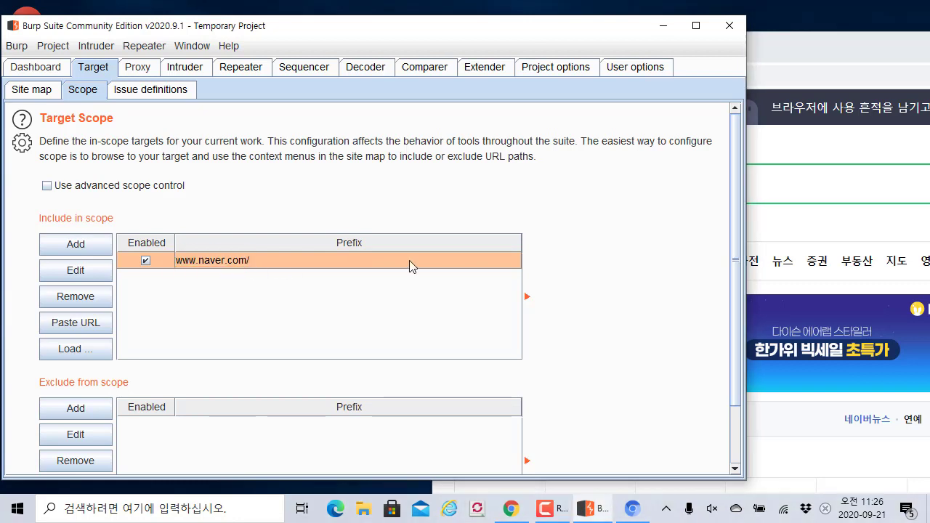
{"action": "left_click", "coordinate": [632, 509]}
{"action": "left_click_drag", "start_coordinate": [575, 51], "coordinate": [392, 55]}
{"action": "left_click", "coordinate": [545, 76]}
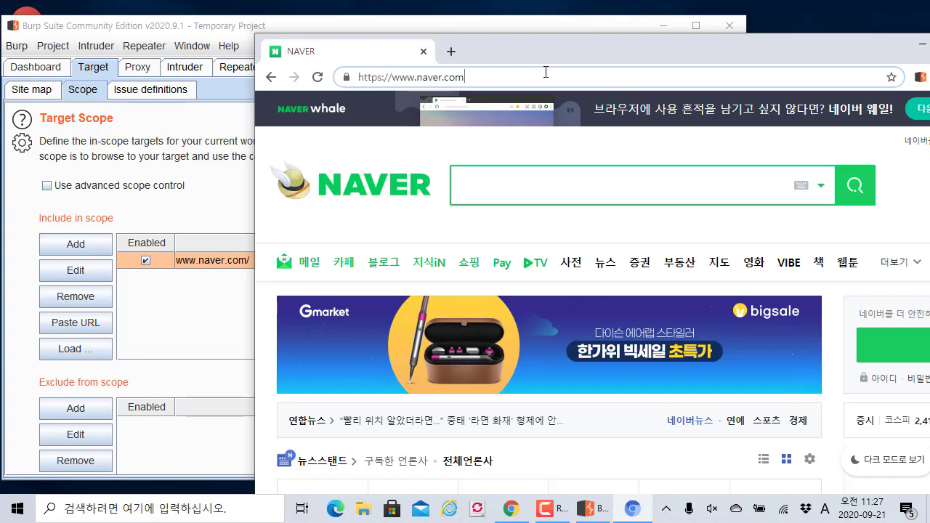
Step: Turn on Proxy interception and reload naver.com in the embedded browser to capture its request
{"action": "left_click", "coordinate": [152, 71]}
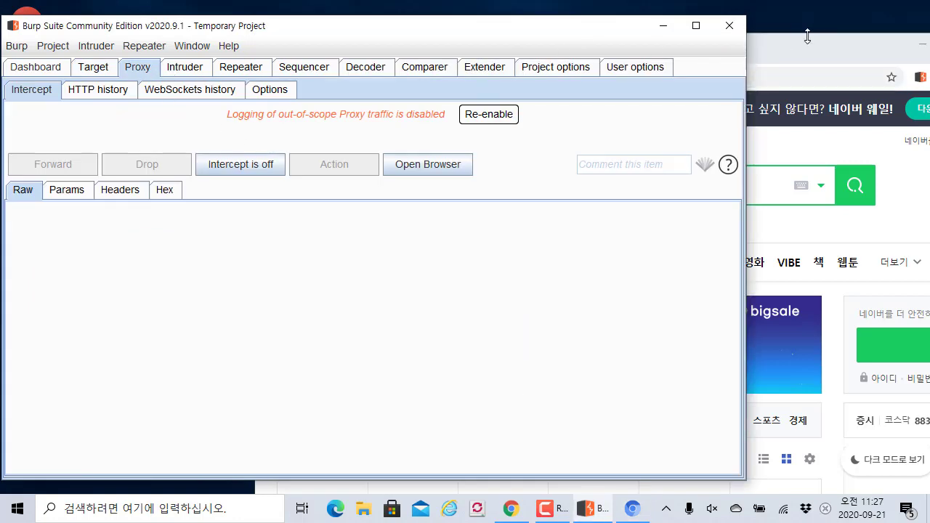
{"action": "left_click", "coordinate": [761, 56]}
{"action": "left_click", "coordinate": [251, 166]}
{"action": "left_click", "coordinate": [626, 72]}
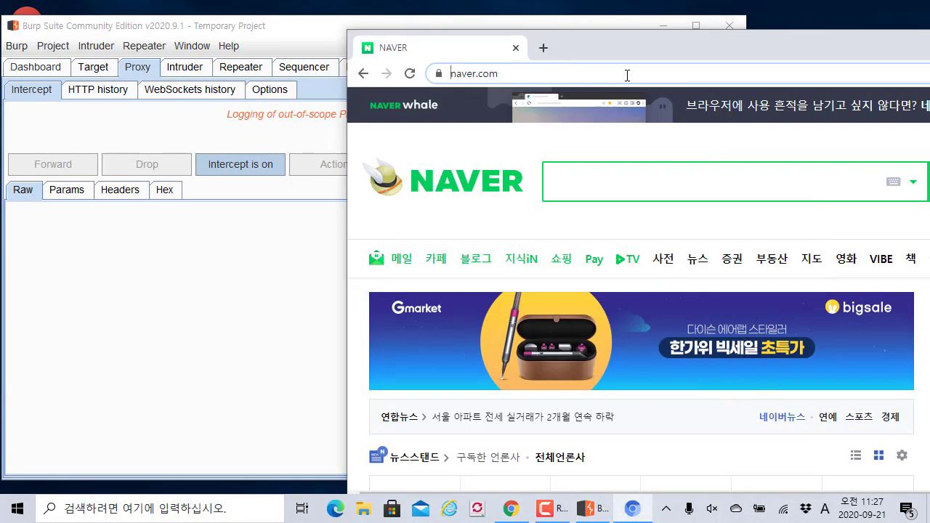
{"action": "key", "text": "Return"}
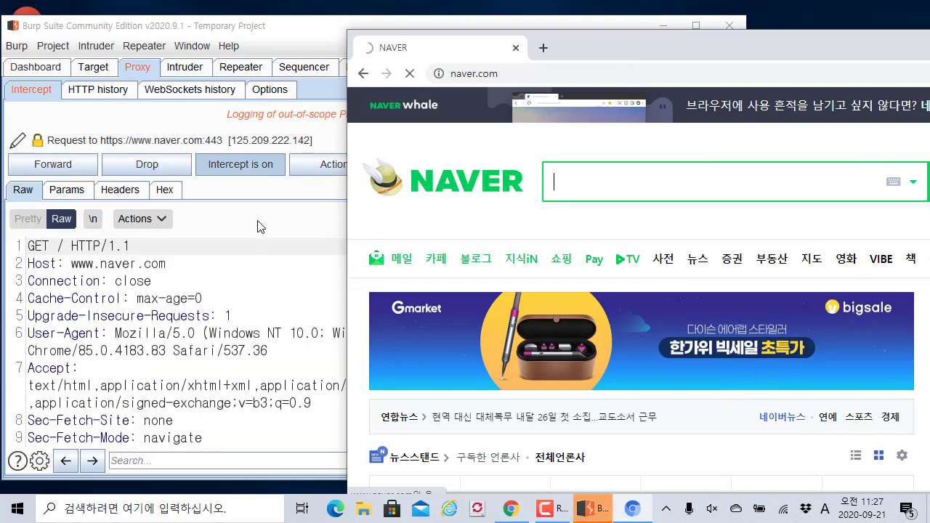
{"action": "left_click", "coordinate": [266, 195]}
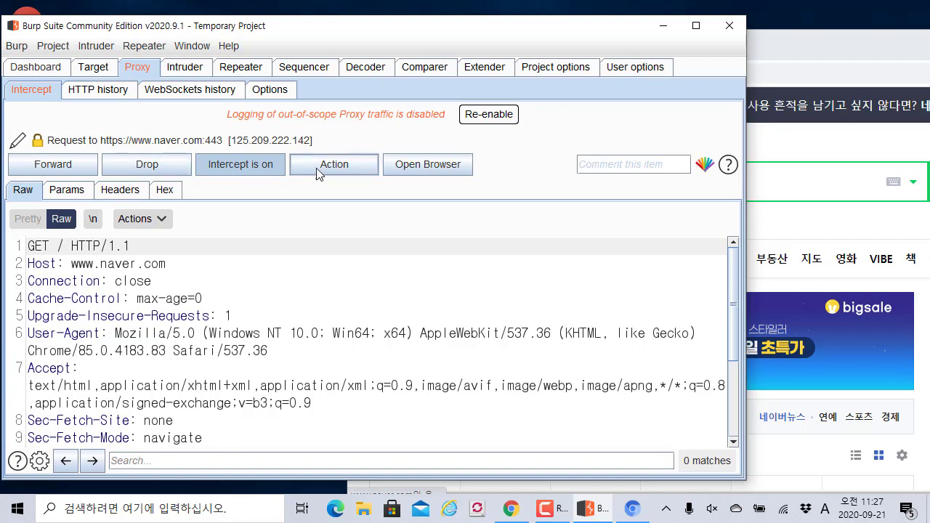
{"action": "left_click", "coordinate": [427, 164]}
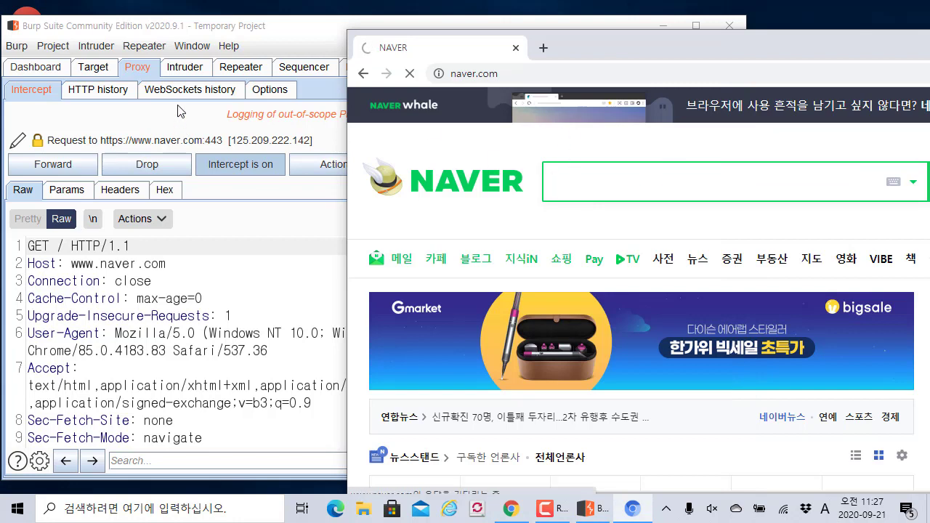
{"action": "left_click", "coordinate": [234, 166]}
{"action": "key", "text": "alt+Tab"}
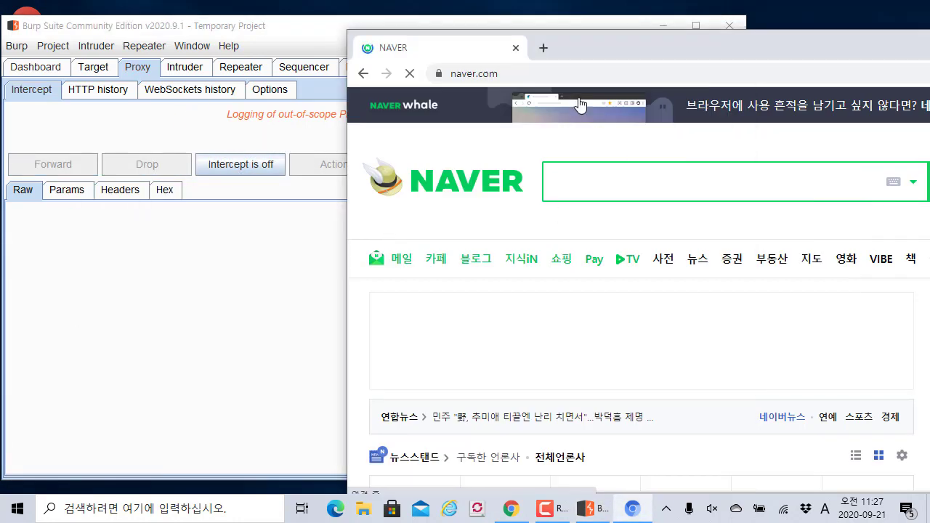